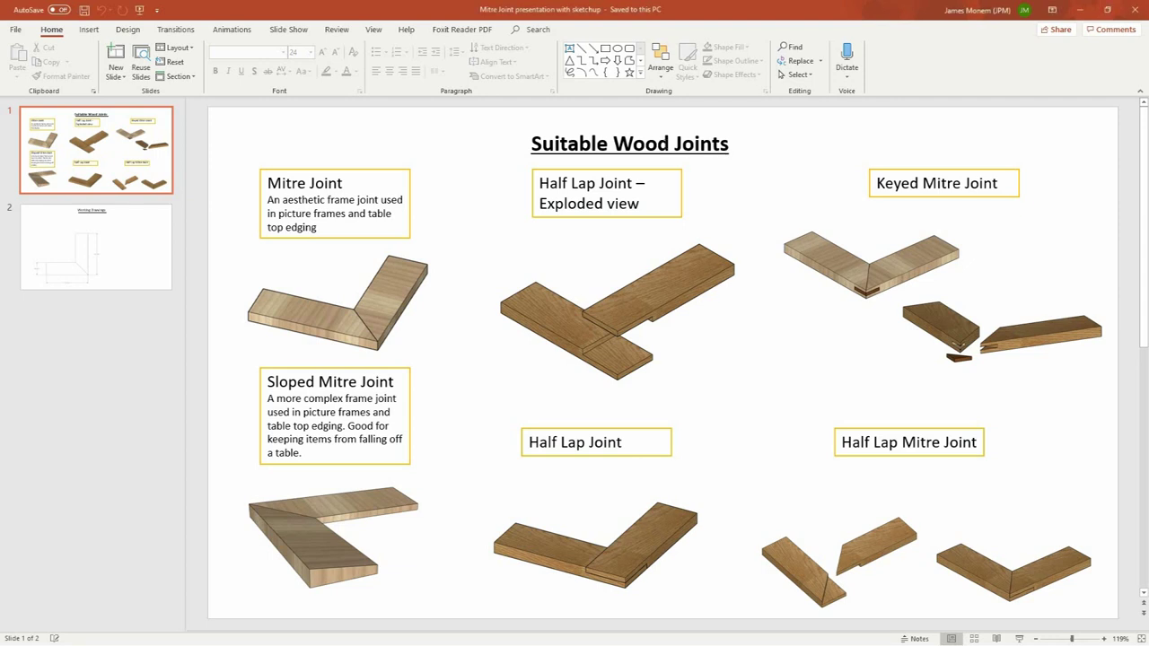
Step: Select the word Wood in the slide title, then each joint picture on the slide in turn
{"action": "double_click", "coordinate": [666, 146]}
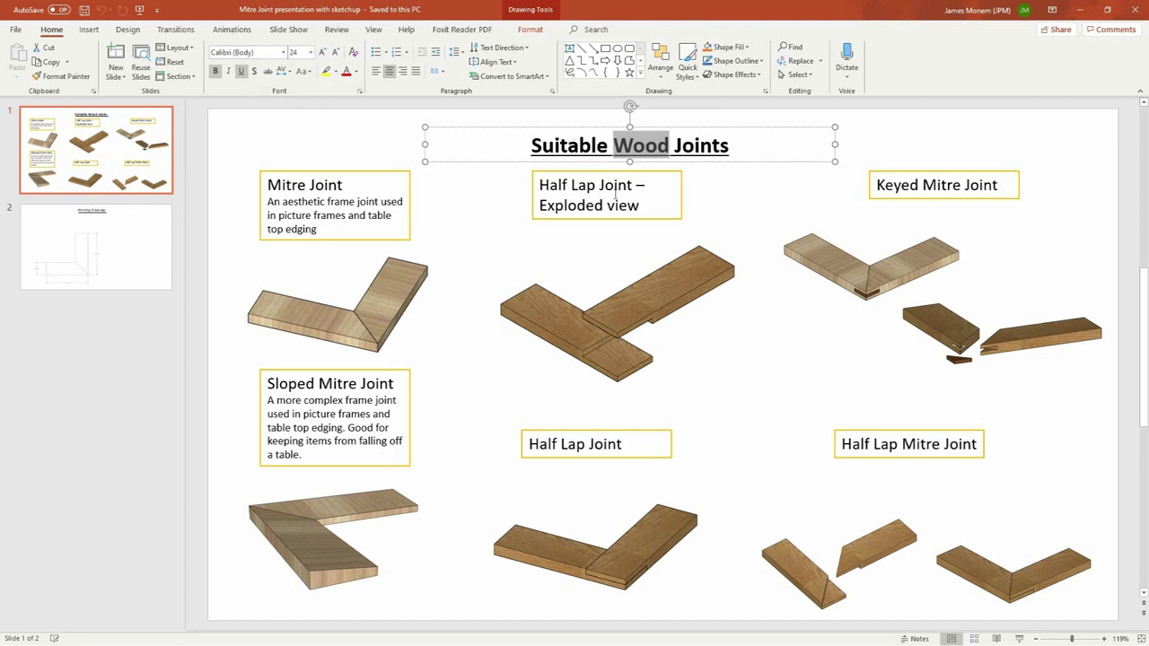
{"action": "left_click", "coordinate": [1022, 143]}
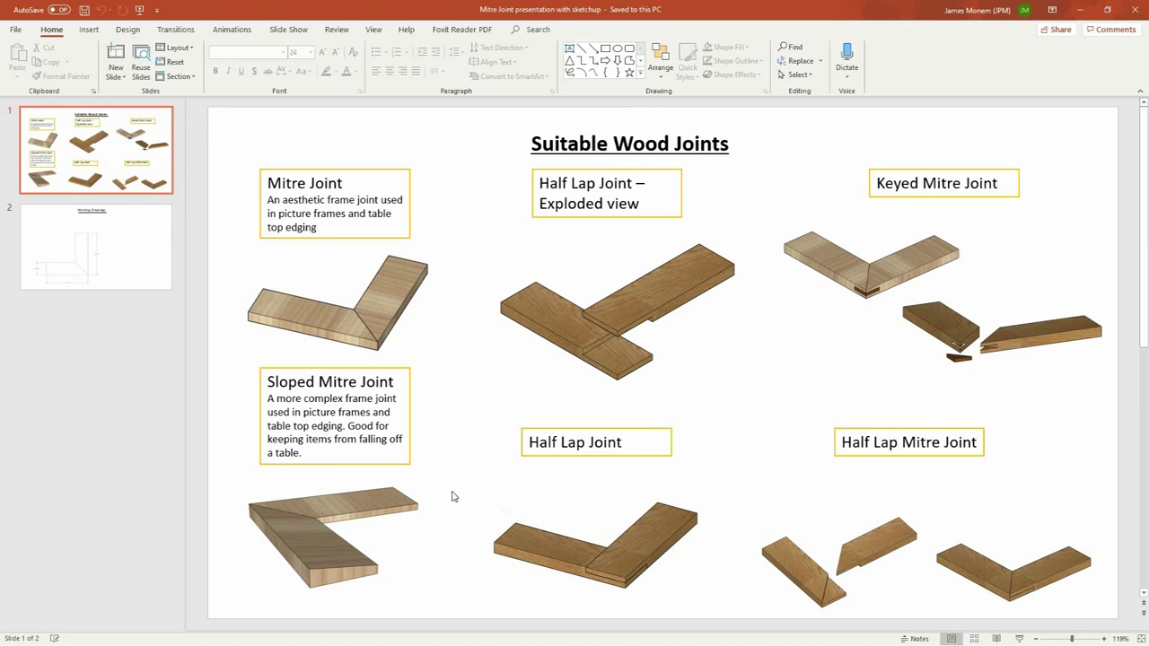
{"action": "left_click", "coordinate": [328, 302]}
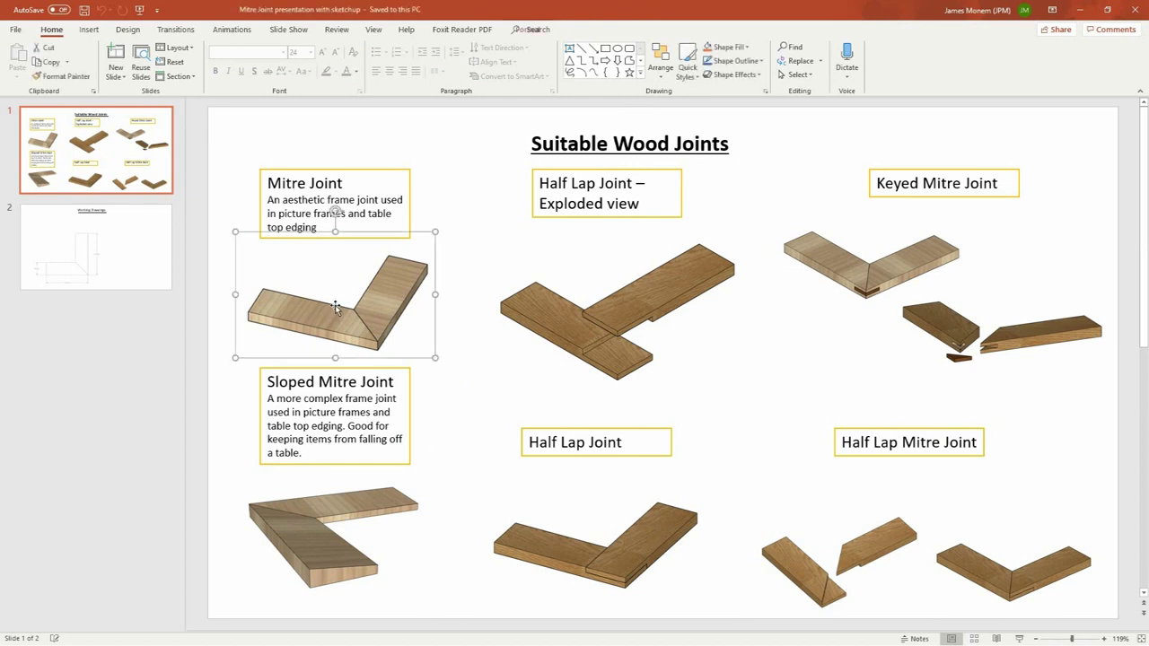
{"action": "left_click", "coordinate": [641, 302]}
{"action": "left_click", "coordinate": [844, 299]}
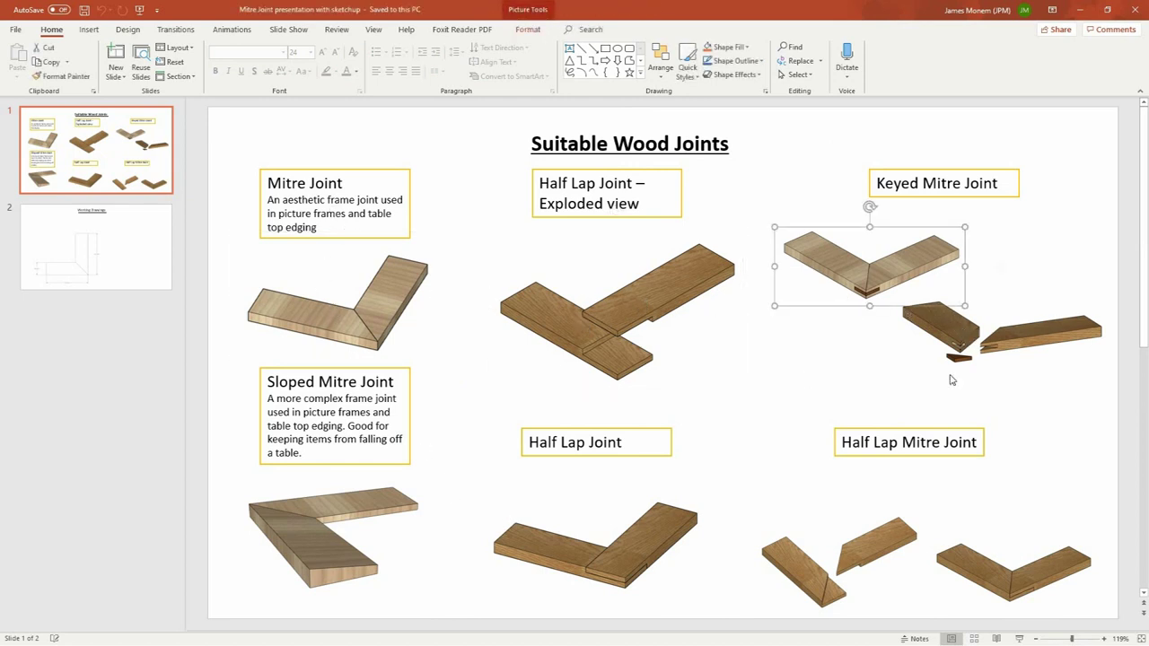
{"action": "left_click", "coordinate": [956, 357]}
{"action": "left_click", "coordinate": [913, 561]}
{"action": "left_click", "coordinate": [501, 549]}
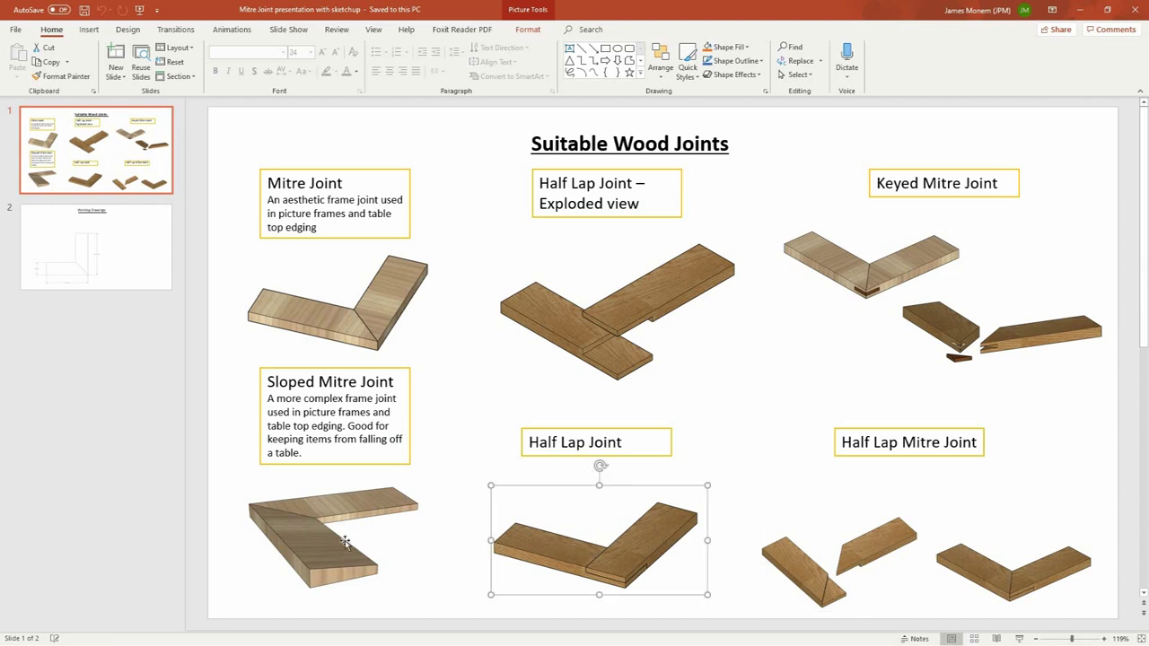
{"action": "left_click", "coordinate": [350, 543]}
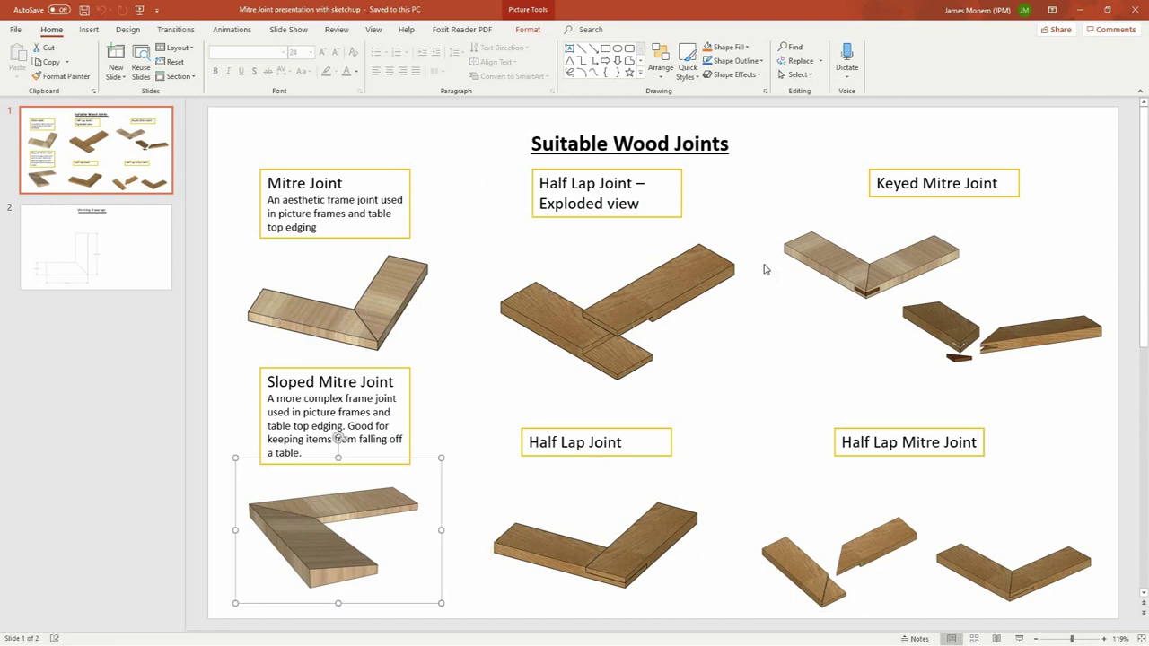
{"action": "left_click", "coordinate": [1056, 140]}
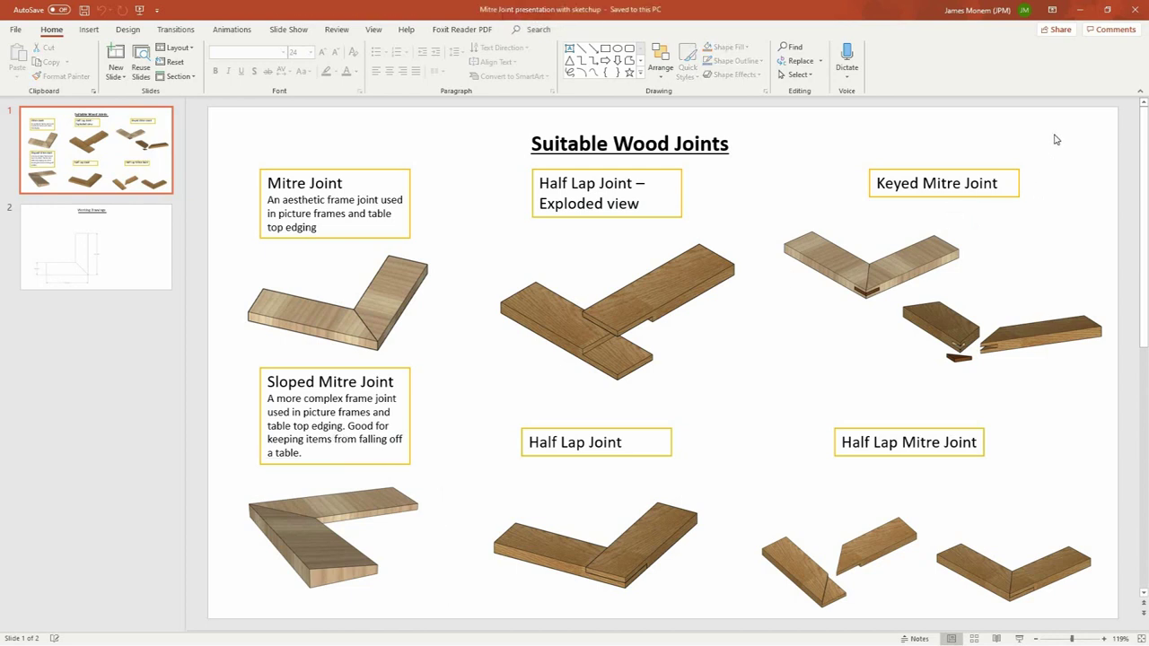
Step: Minimize PowerPoint and the PowerPoint Files folder, and bring up the SketchUp window
{"action": "left_click", "coordinate": [1082, 10]}
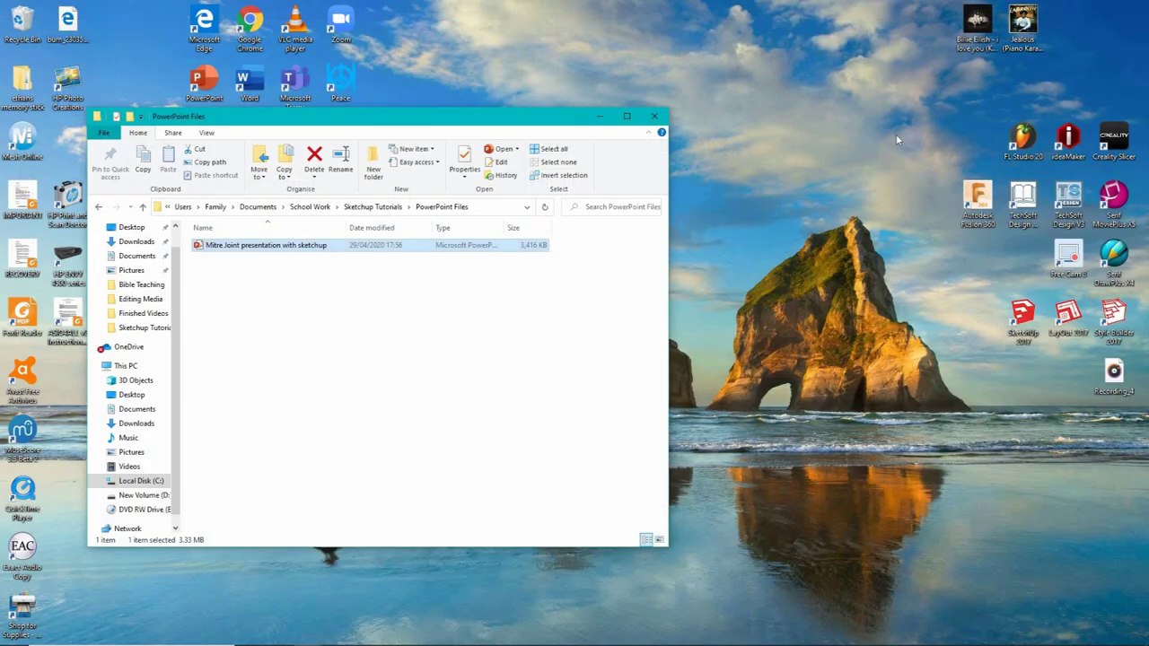
{"action": "left_click", "coordinate": [601, 117]}
{"action": "mouse_move", "coordinate": [432, 638]}
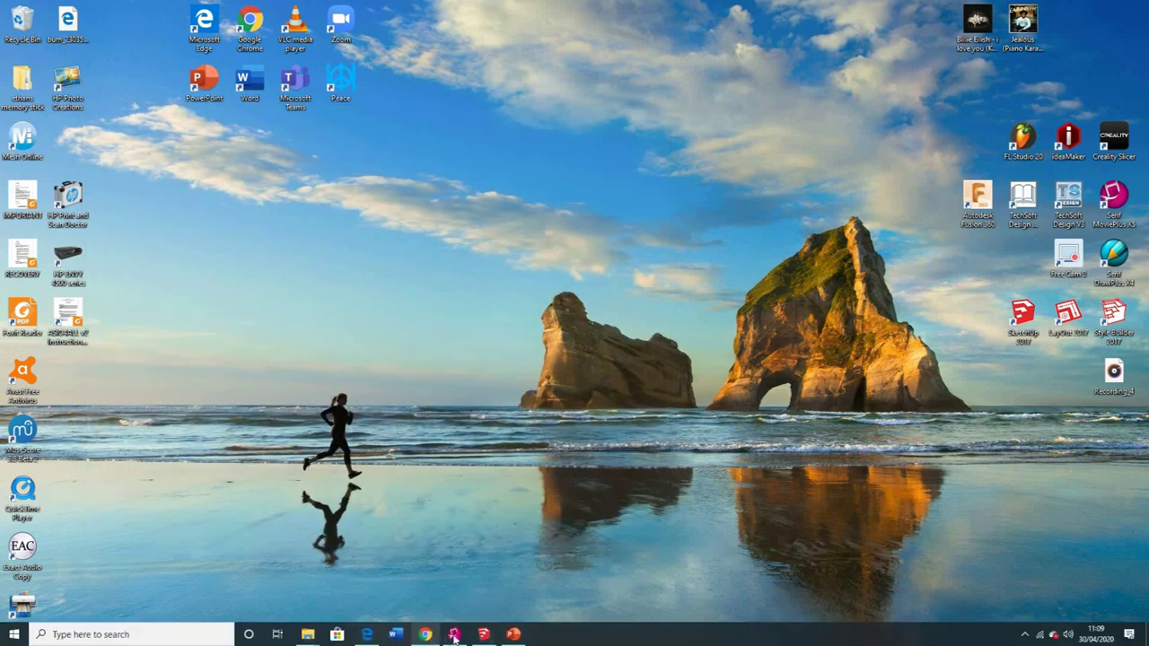
{"action": "left_click", "coordinate": [484, 635]}
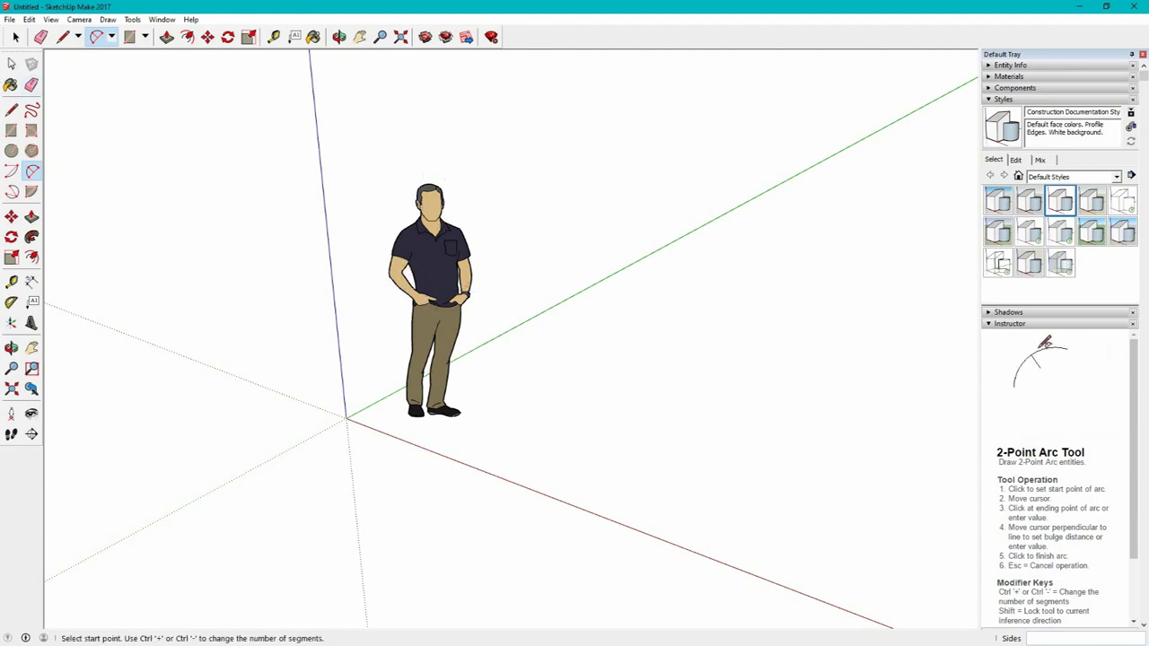
Step: Select the default human figure and delete it from the model
{"action": "left_click", "coordinate": [12, 66]}
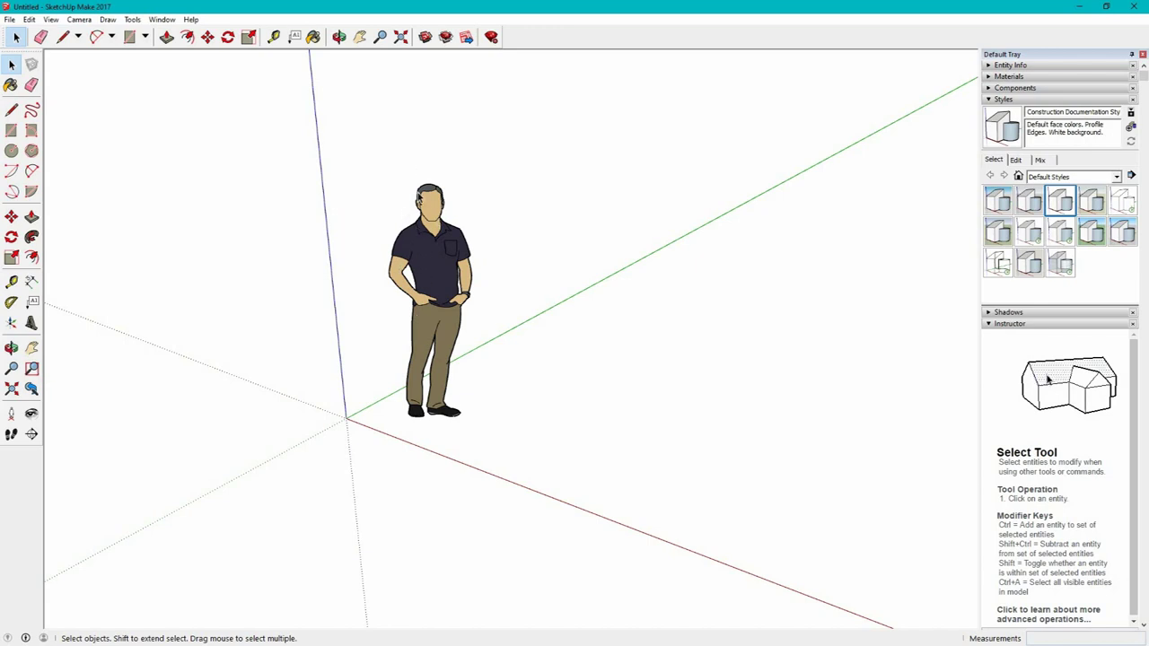
{"action": "left_click", "coordinate": [430, 223]}
{"action": "key", "text": "Delete"}
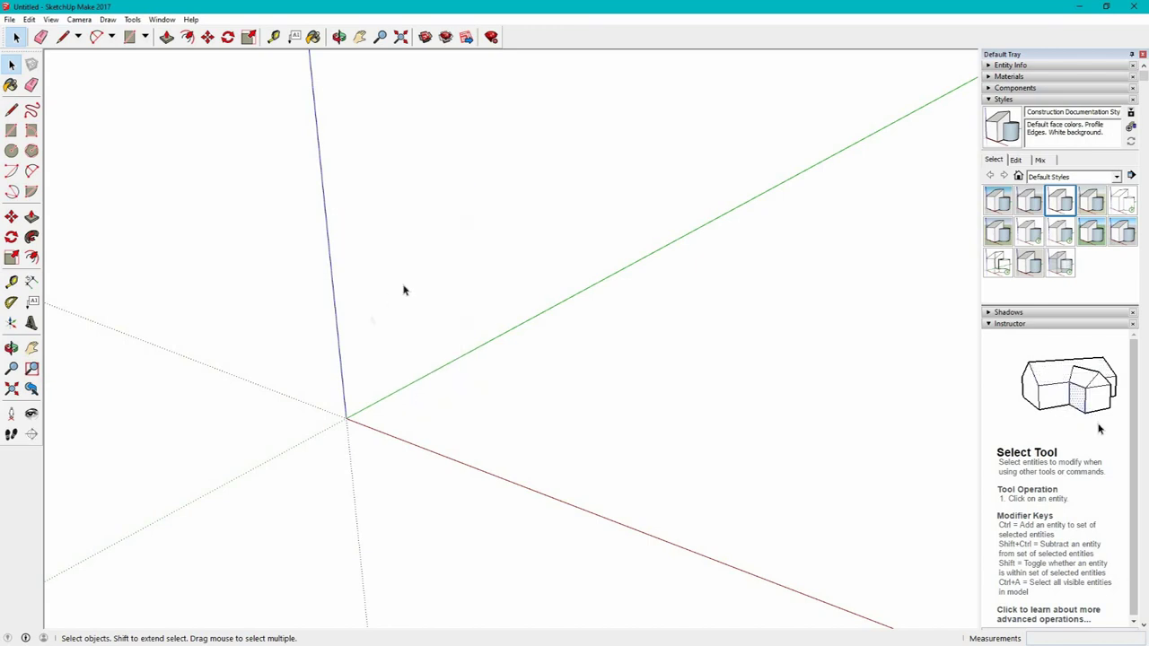
{"action": "scroll", "coordinate": [334, 417], "scroll_direction": "up", "scroll_amount": 2}
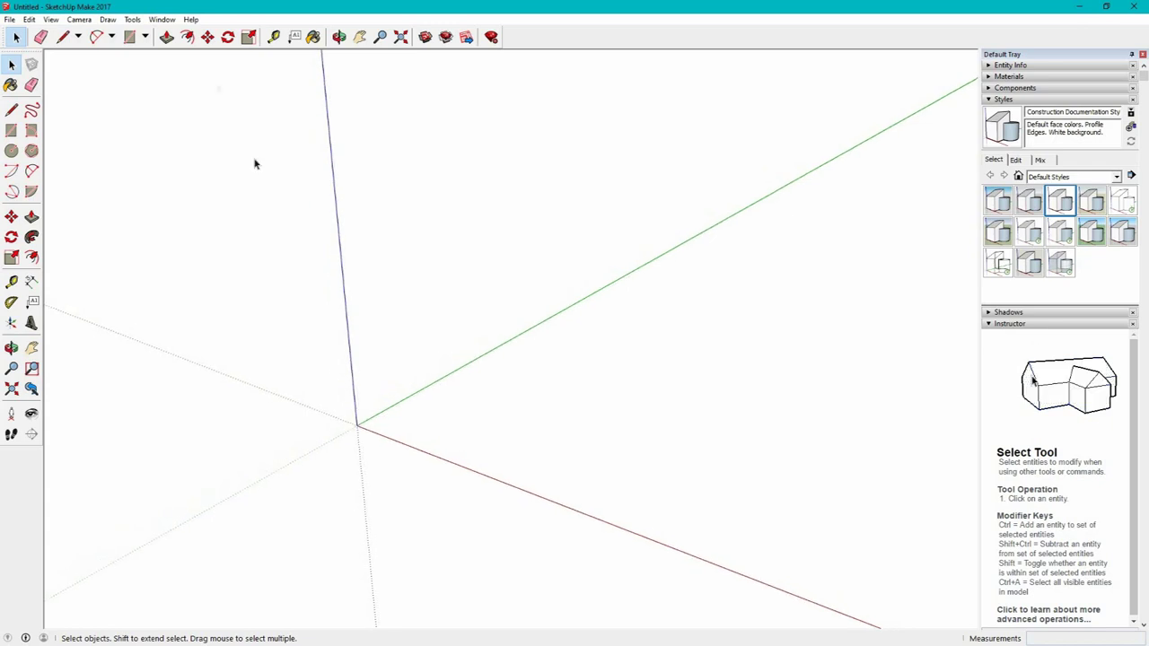
Step: Draw a 150 by 45 rectangle starting at the axes origin, then orbit and zoom in
{"action": "left_click", "coordinate": [129, 37]}
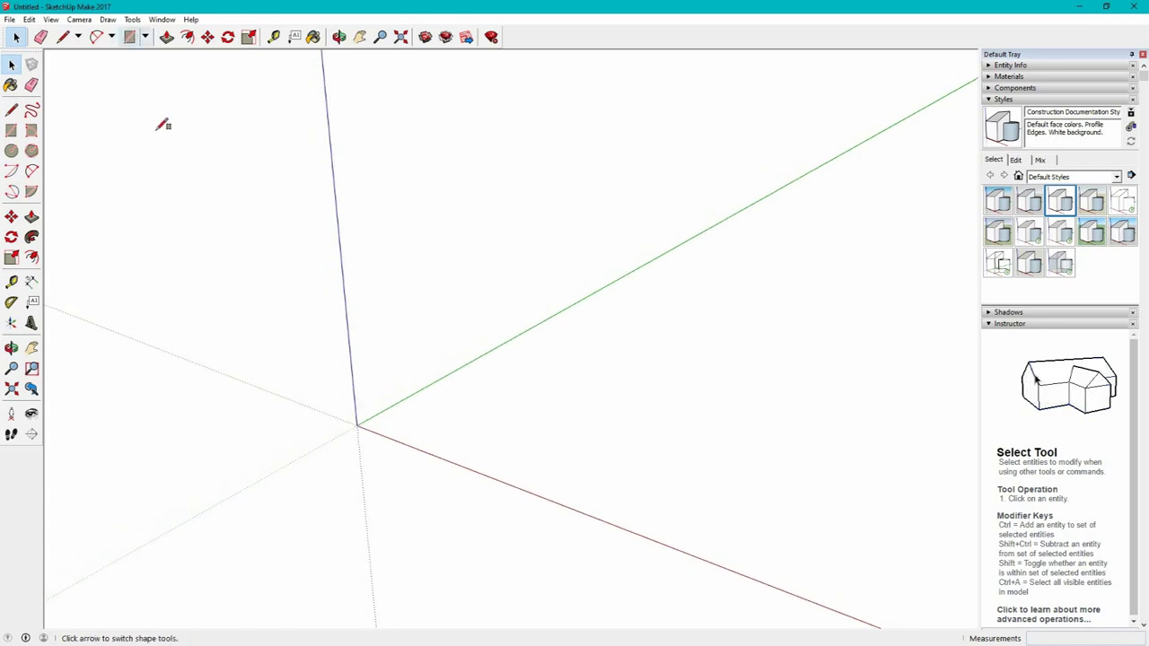
{"action": "left_click", "coordinate": [356, 426]}
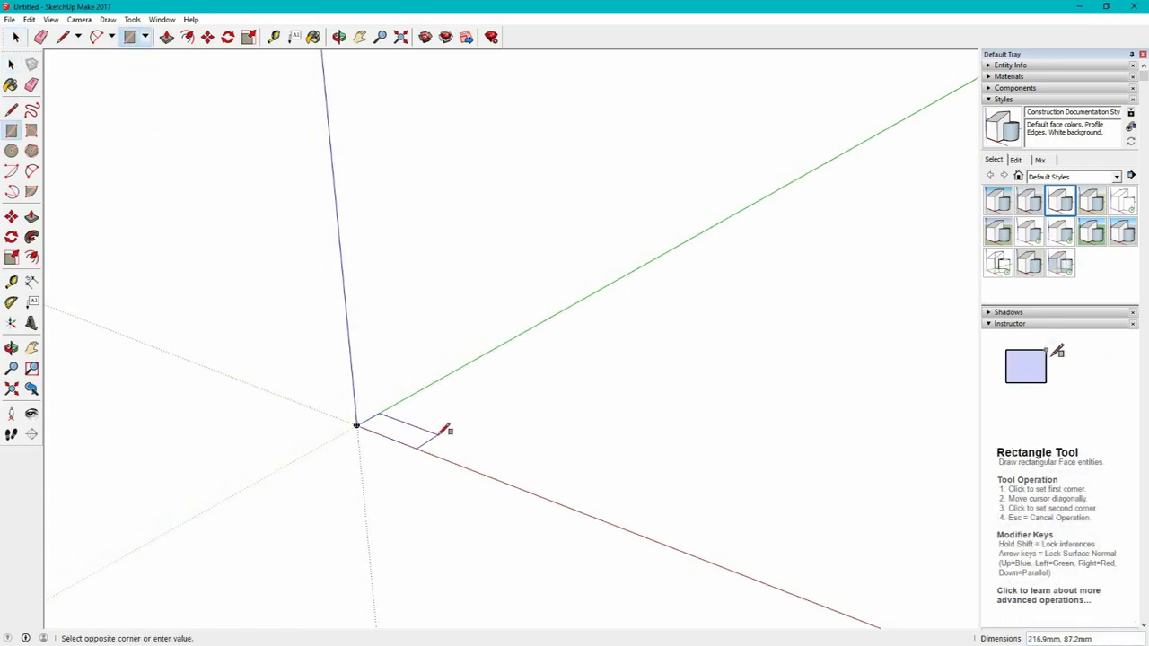
{"action": "type", "text": "150"}
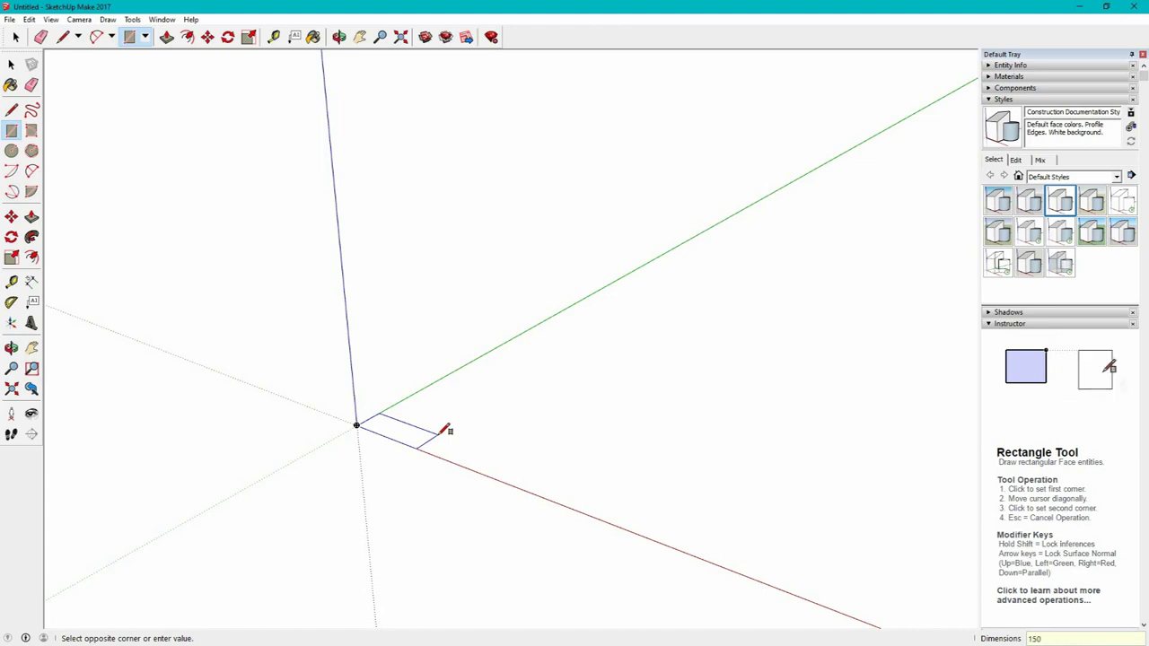
{"action": "type", "text": ", 45"}
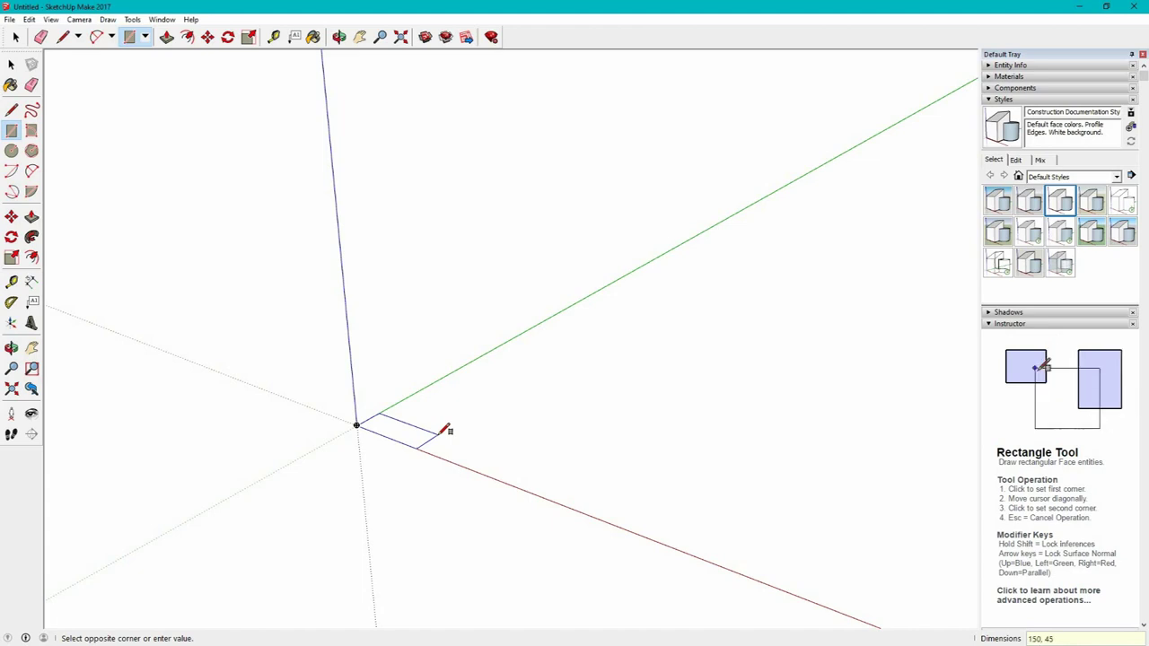
{"action": "key", "text": "Return"}
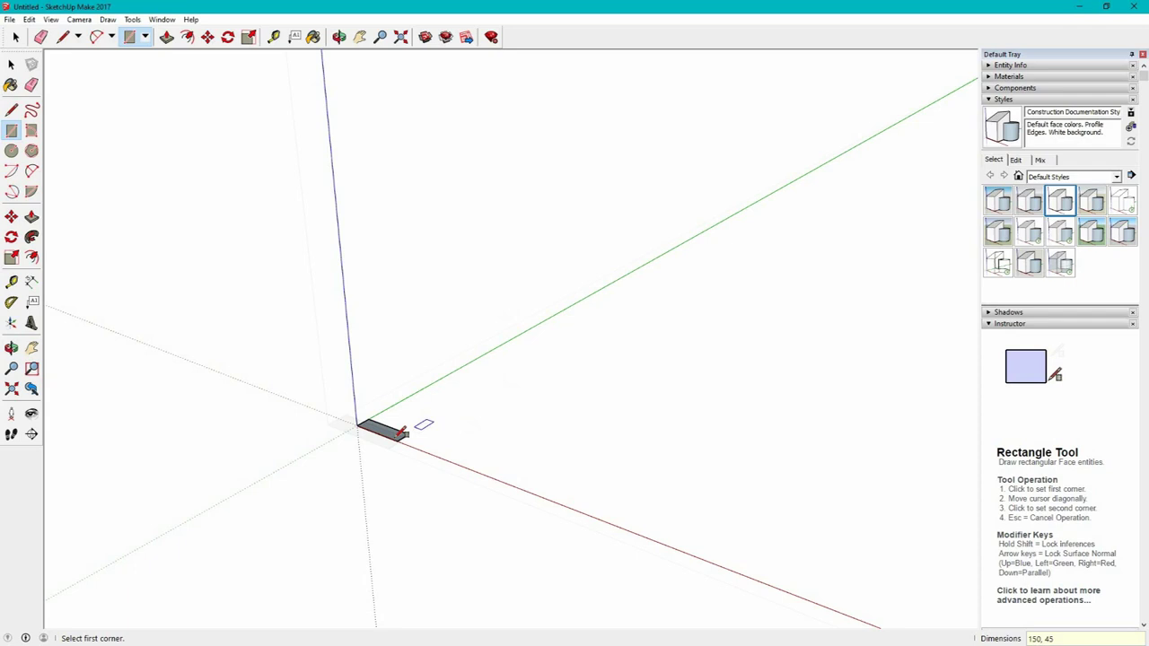
{"action": "scroll", "coordinate": [406, 432], "scroll_direction": "up", "scroll_amount": 5}
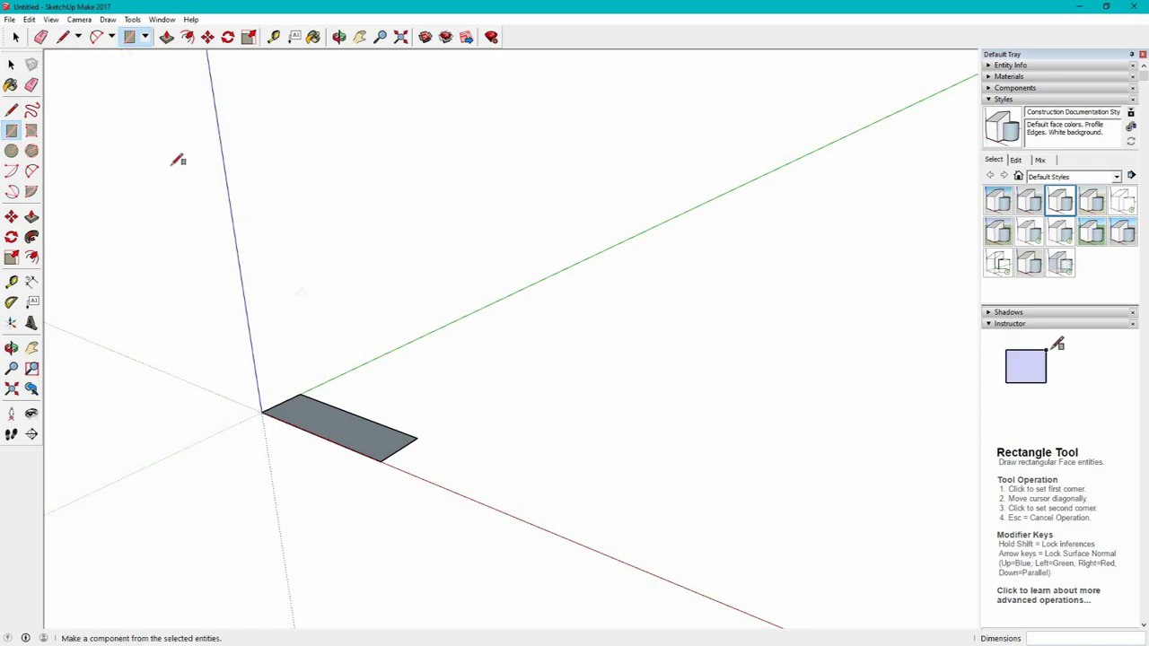
{"action": "middle_click_drag", "start_coordinate": [233, 380], "coordinate": [391, 564]}
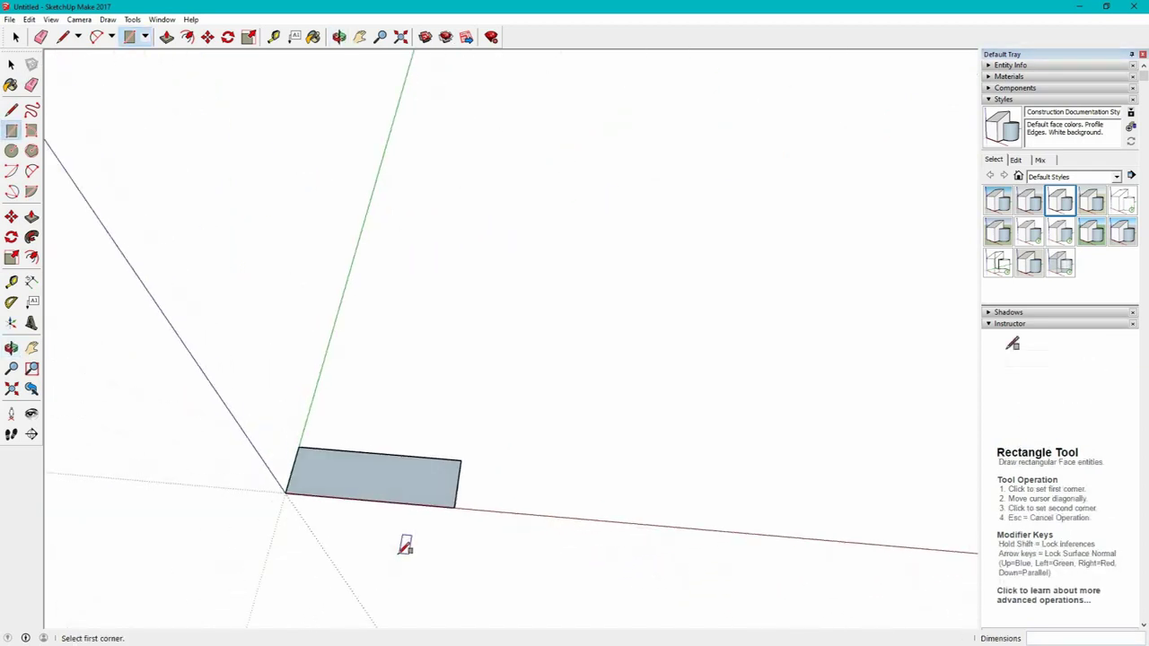
{"action": "scroll", "coordinate": [377, 544], "scroll_direction": "down", "scroll_amount": 1}
{"action": "scroll", "coordinate": [367, 547], "scroll_direction": "up", "scroll_amount": 3}
{"action": "scroll", "coordinate": [365, 551], "scroll_direction": "up", "scroll_amount": 1}
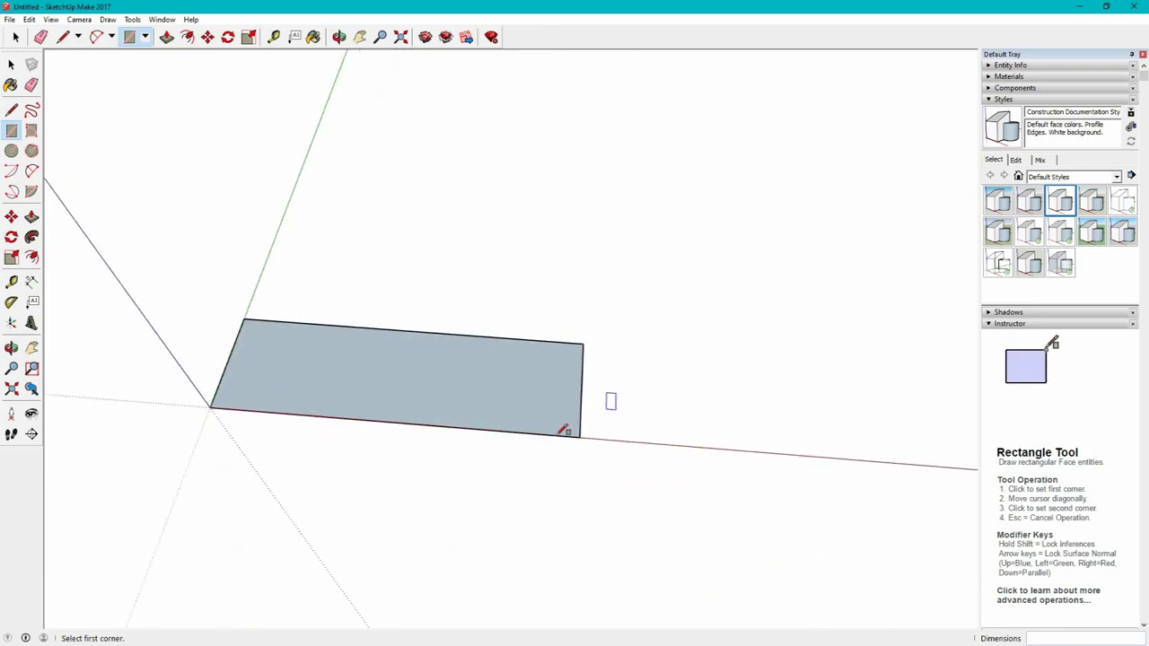
Step: Mark a point 45 mm along the top edge and draw a diagonal to the bottom-right corner
{"action": "left_click", "coordinate": [274, 38]}
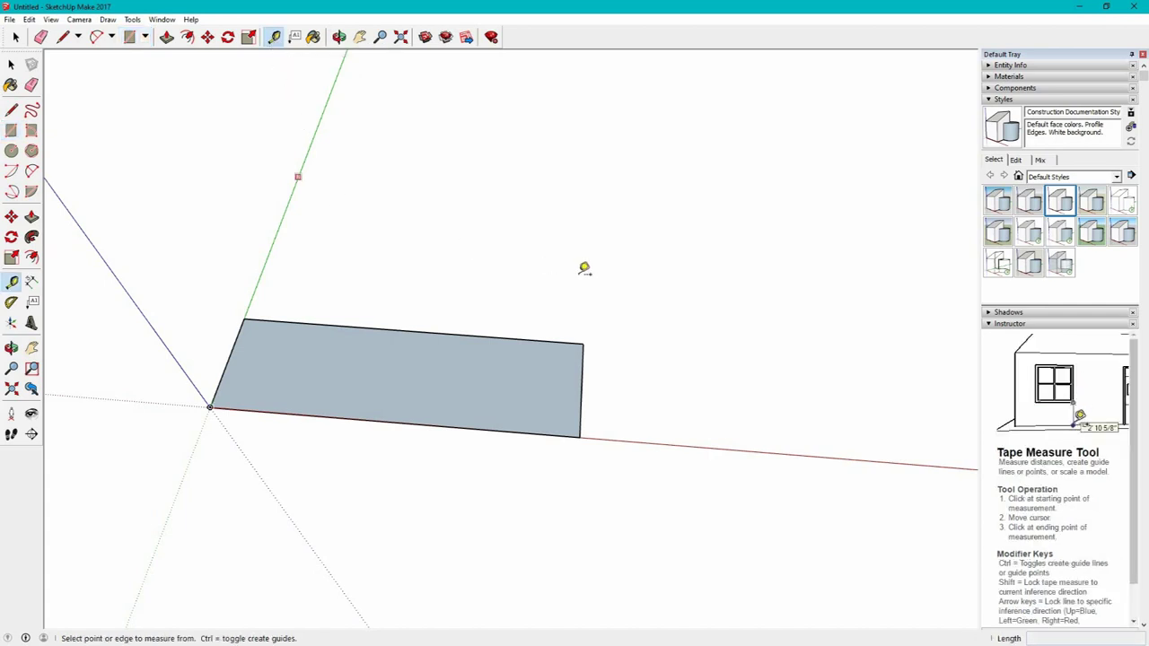
{"action": "left_click", "coordinate": [583, 343]}
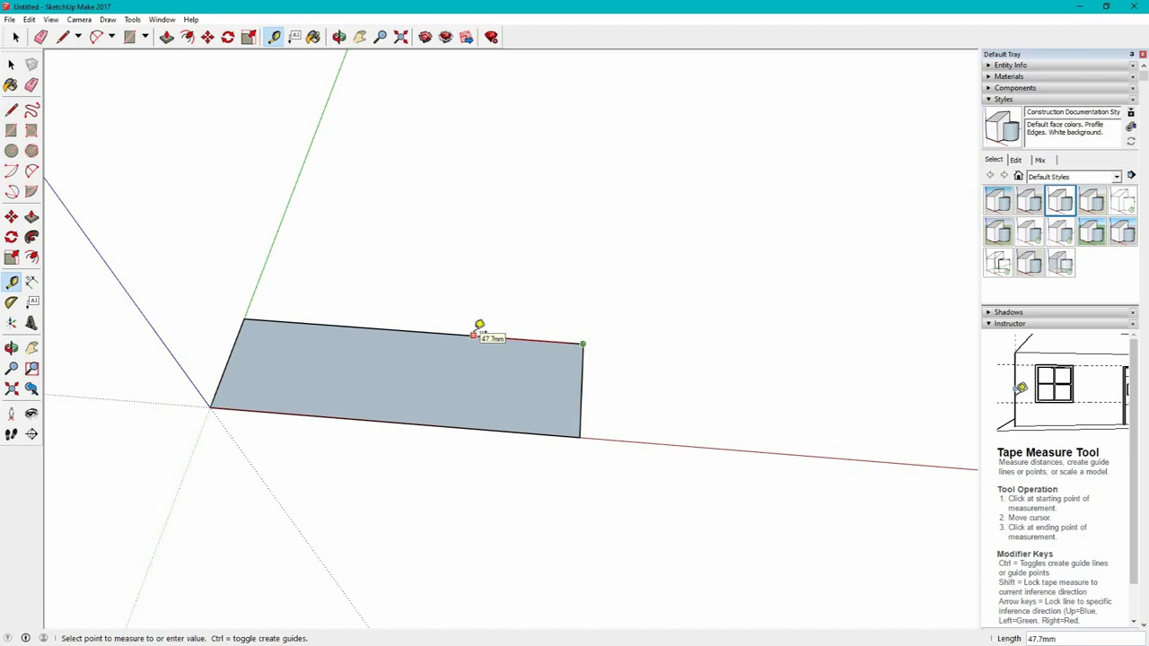
{"action": "type", "text": "45"}
{"action": "key", "text": "Return"}
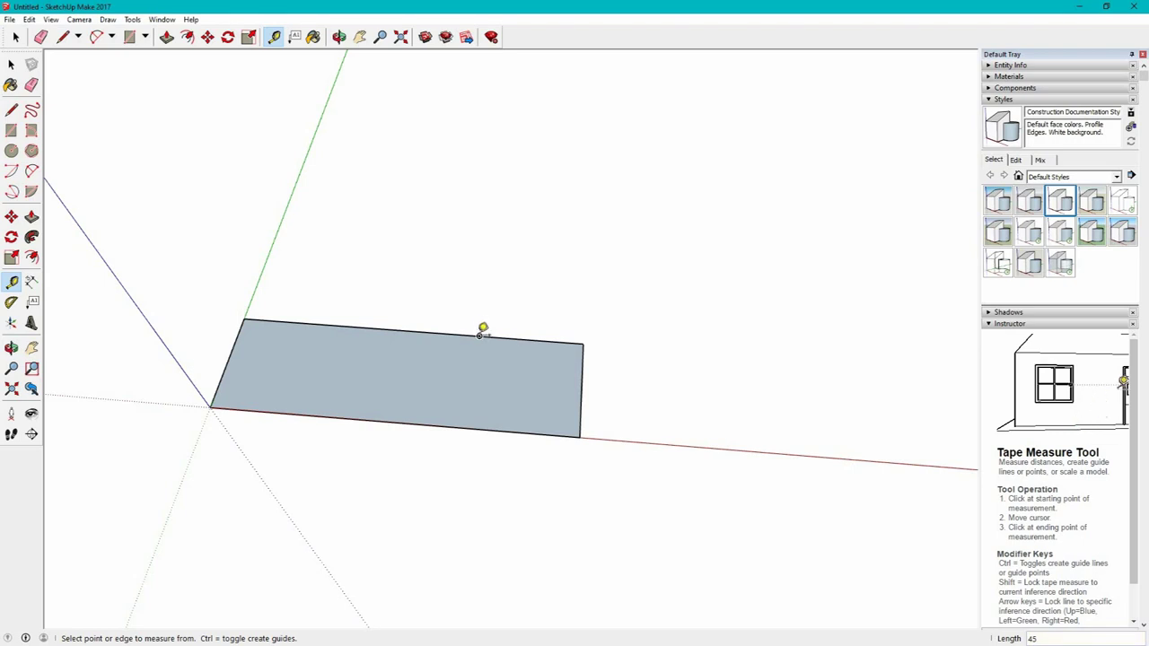
{"action": "left_click", "coordinate": [63, 37]}
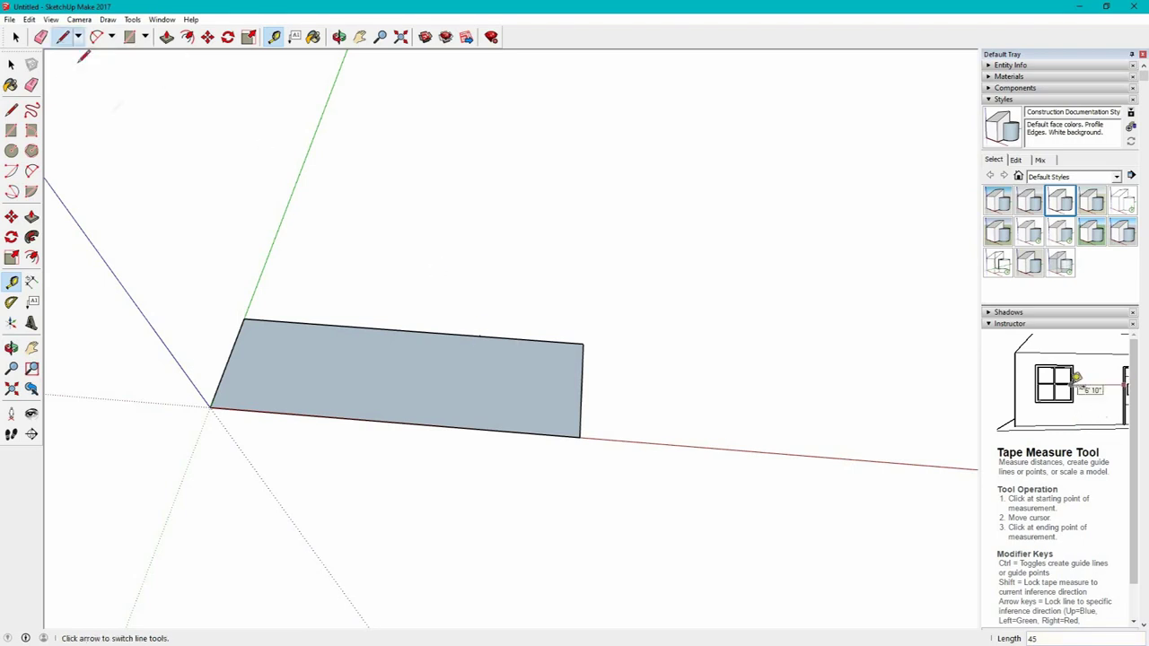
{"action": "left_click", "coordinate": [479, 337]}
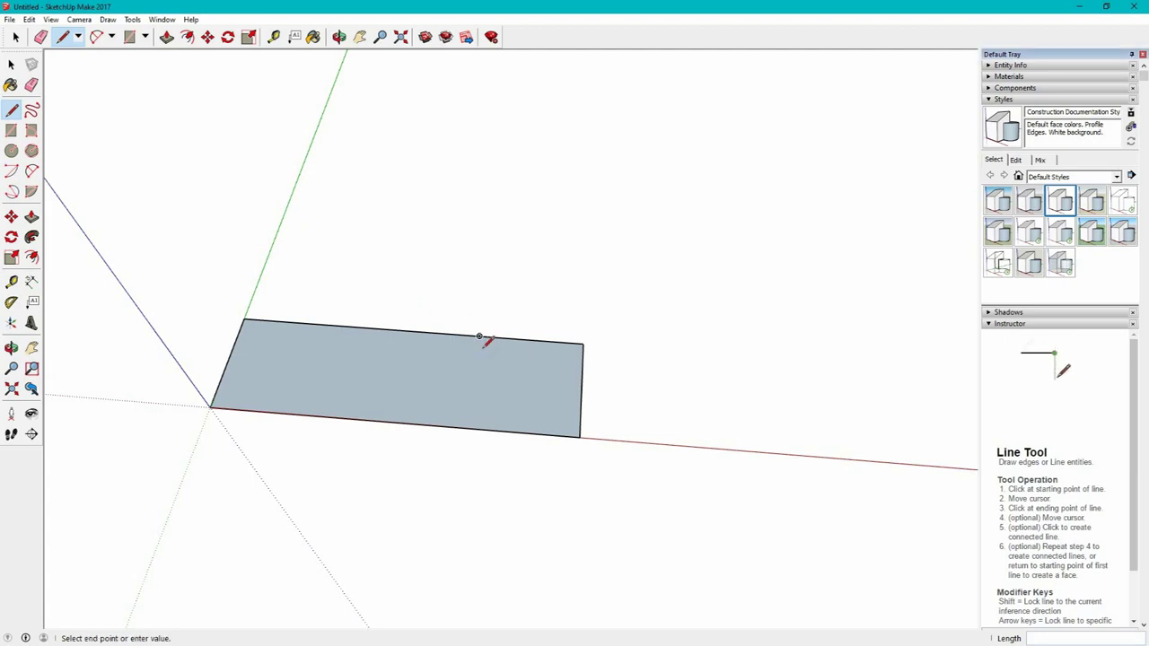
{"action": "left_click", "coordinate": [579, 437]}
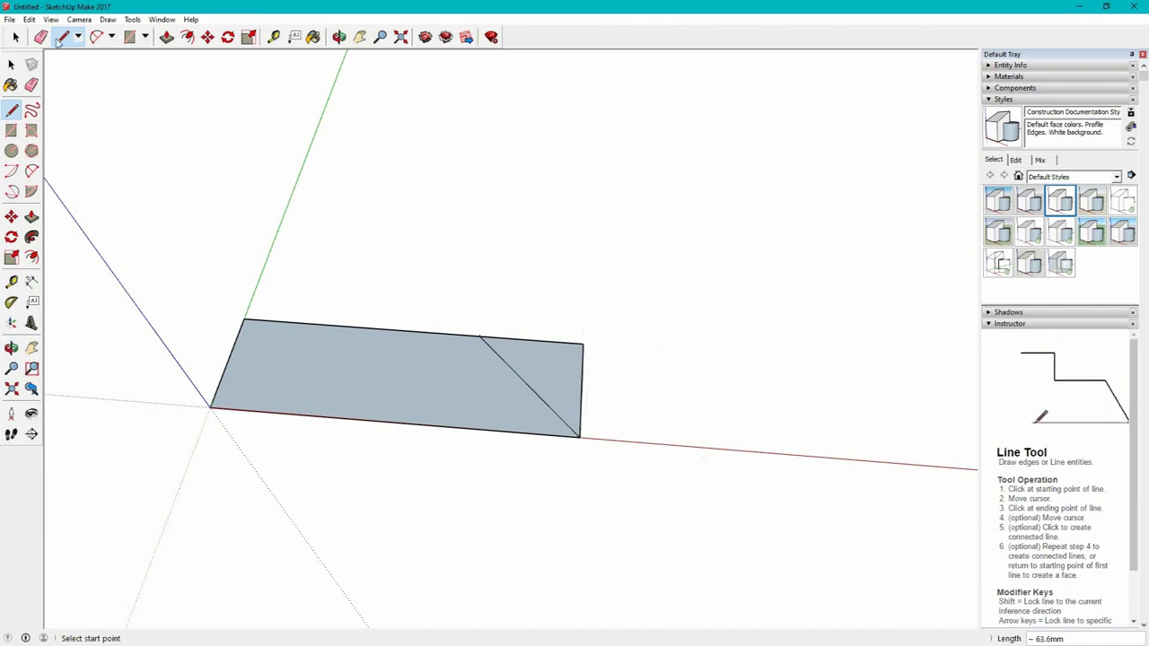
Step: Erase the cut-off triangle's edges at the right end, leaving an angled mitre end
{"action": "key", "text": "e"}
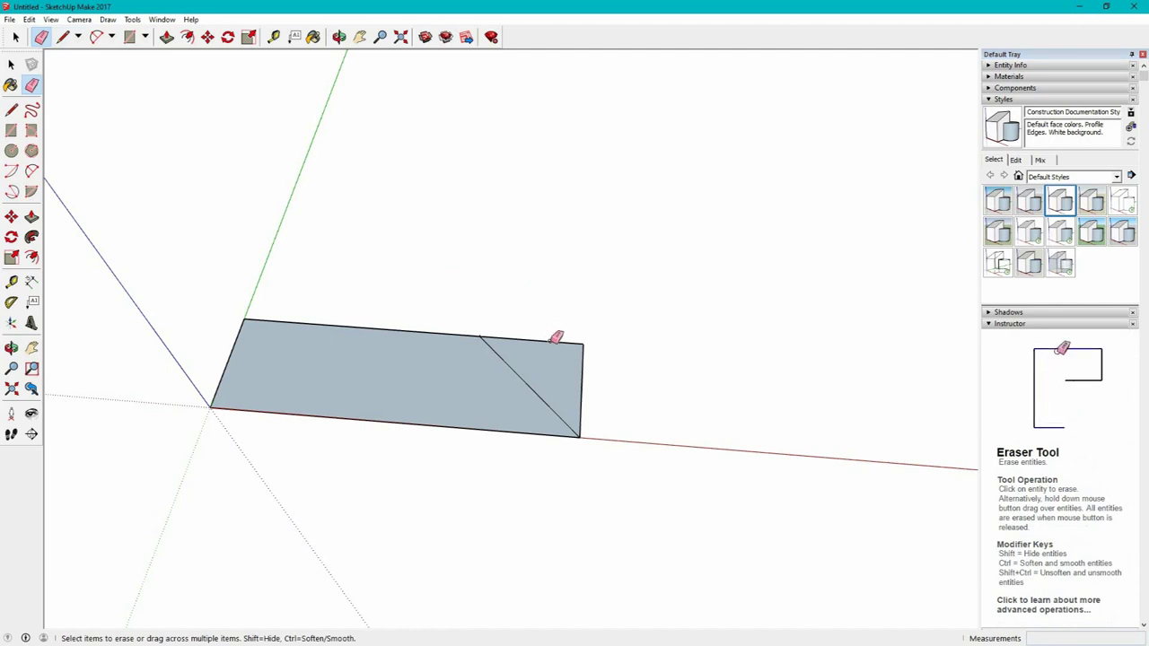
{"action": "left_click", "coordinate": [553, 338]}
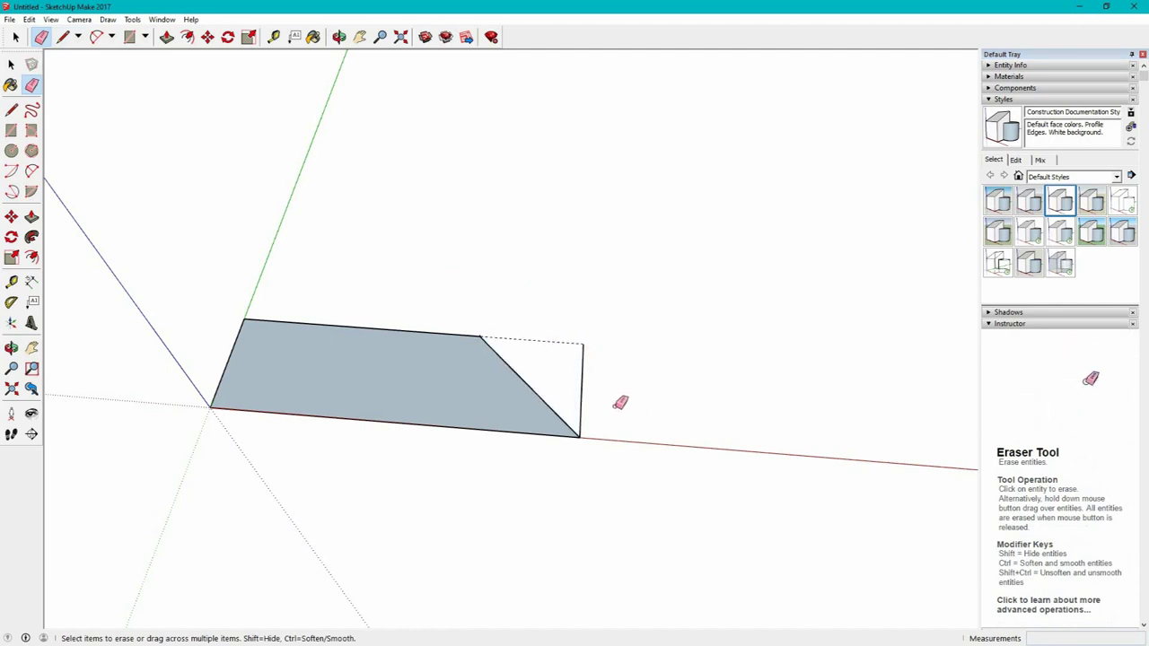
{"action": "left_click_drag", "start_coordinate": [615, 415], "coordinate": [634, 415]}
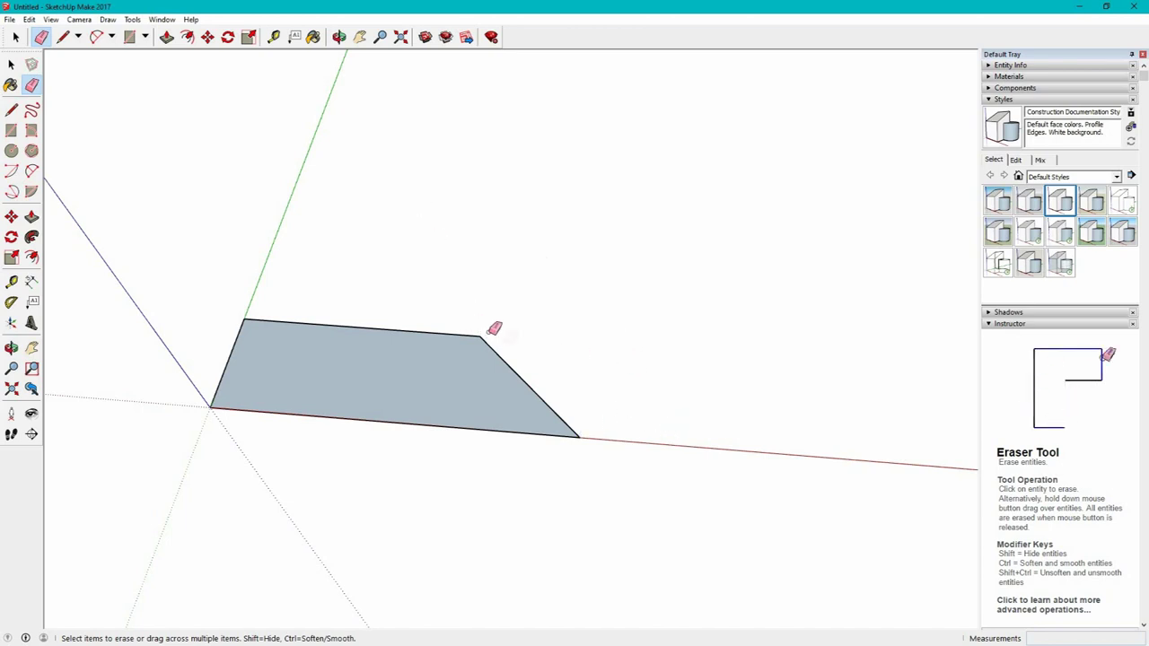
{"action": "middle_click_drag", "start_coordinate": [544, 423], "coordinate": [199, 515]}
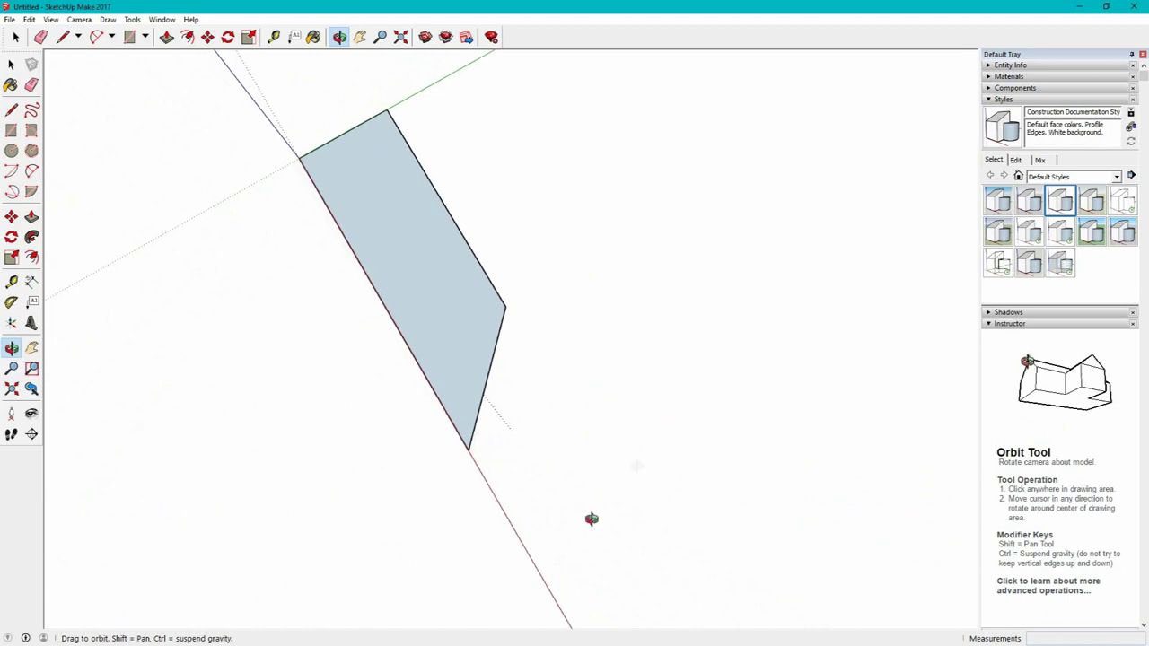
{"action": "mouse_move", "coordinate": [592, 519]}
{"action": "left_mouse_down"}
{"action": "mouse_move", "coordinate": [577, 295]}
{"action": "mouse_move", "coordinate": [513, 290]}
{"action": "mouse_move", "coordinate": [530, 294]}
{"action": "left_mouse_up"}
Step: Push/pull the trapezoid face up 12 mm into a solid slab
{"action": "key", "text": "e"}
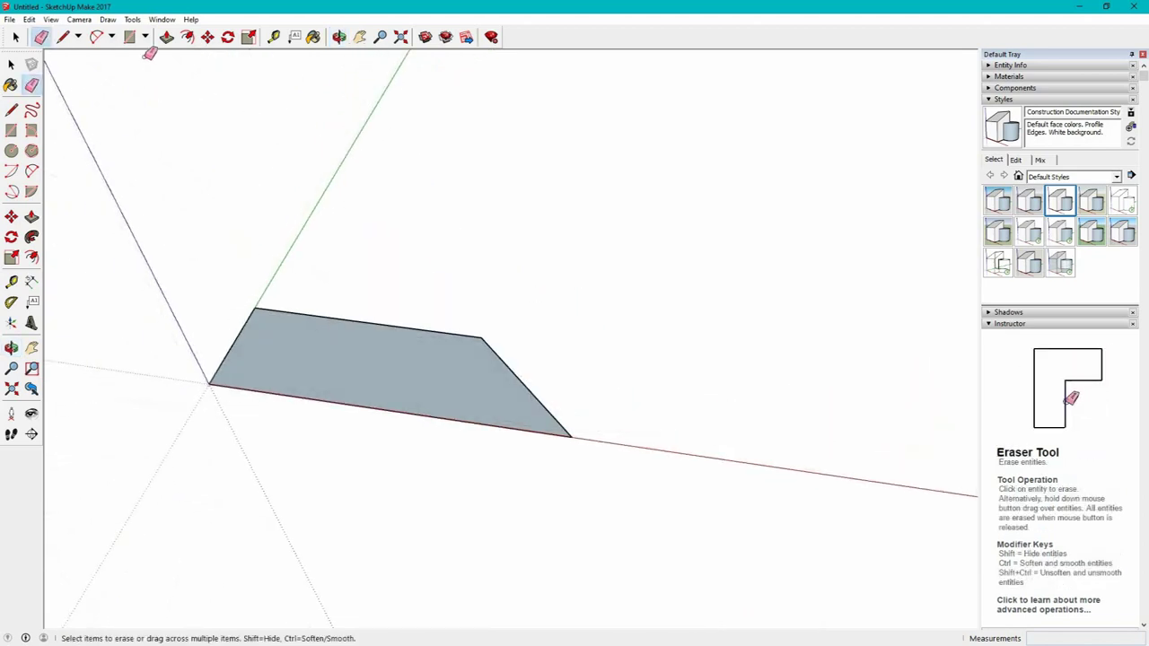
{"action": "left_click", "coordinate": [166, 37]}
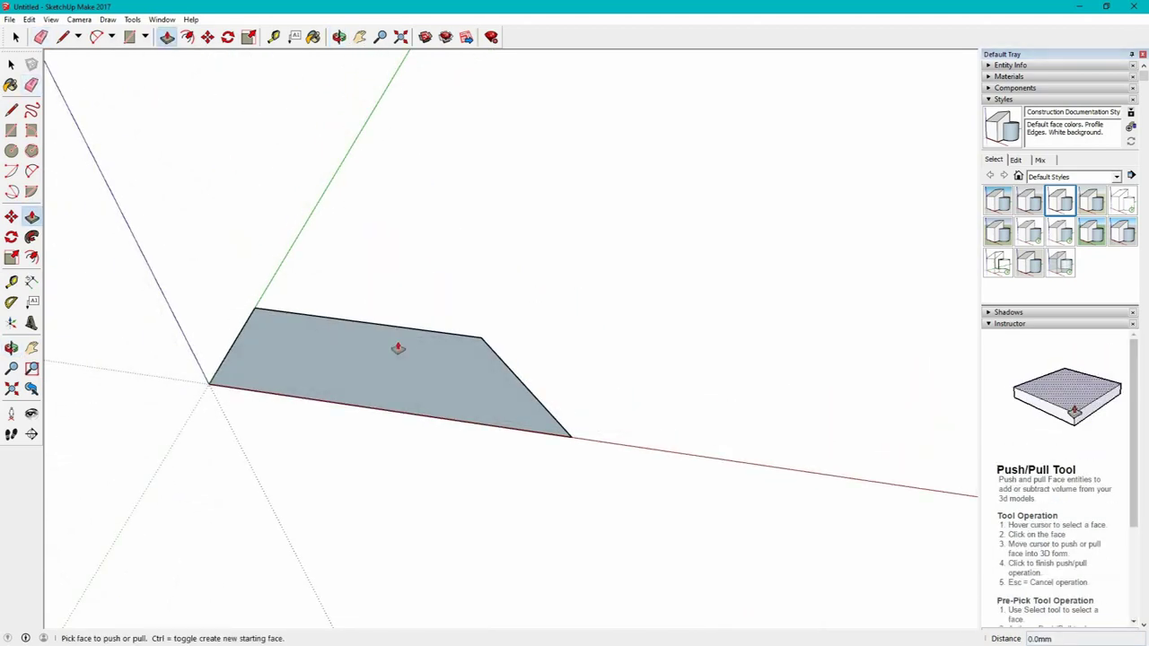
{"action": "left_click", "coordinate": [444, 374]}
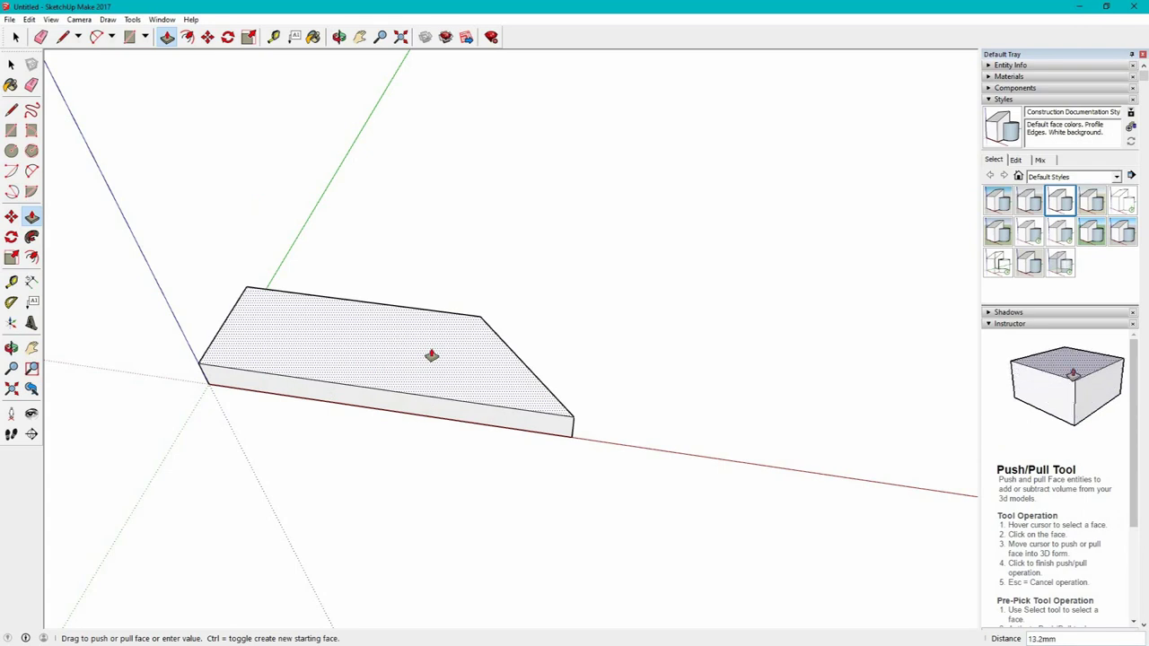
{"action": "type", "text": "12"}
{"action": "key", "text": "Return"}
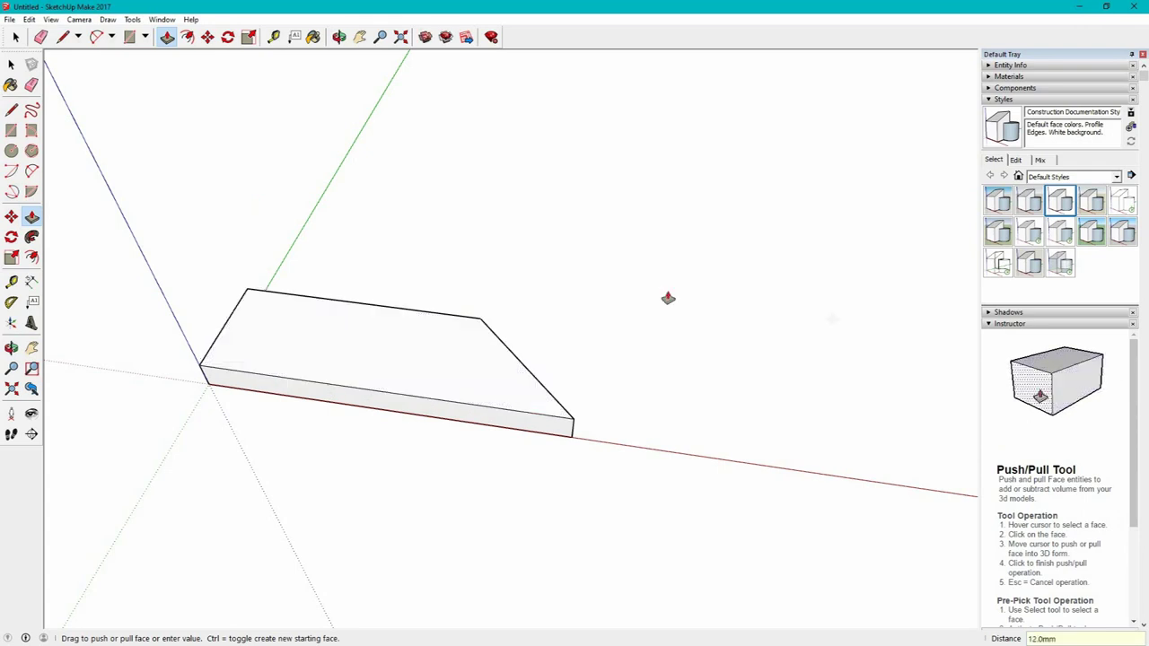
{"action": "middle_click_drag", "start_coordinate": [643, 382], "coordinate": [347, 267]}
Step: Box-select the whole 12 mm slab and make it a group
{"action": "key", "text": "space"}
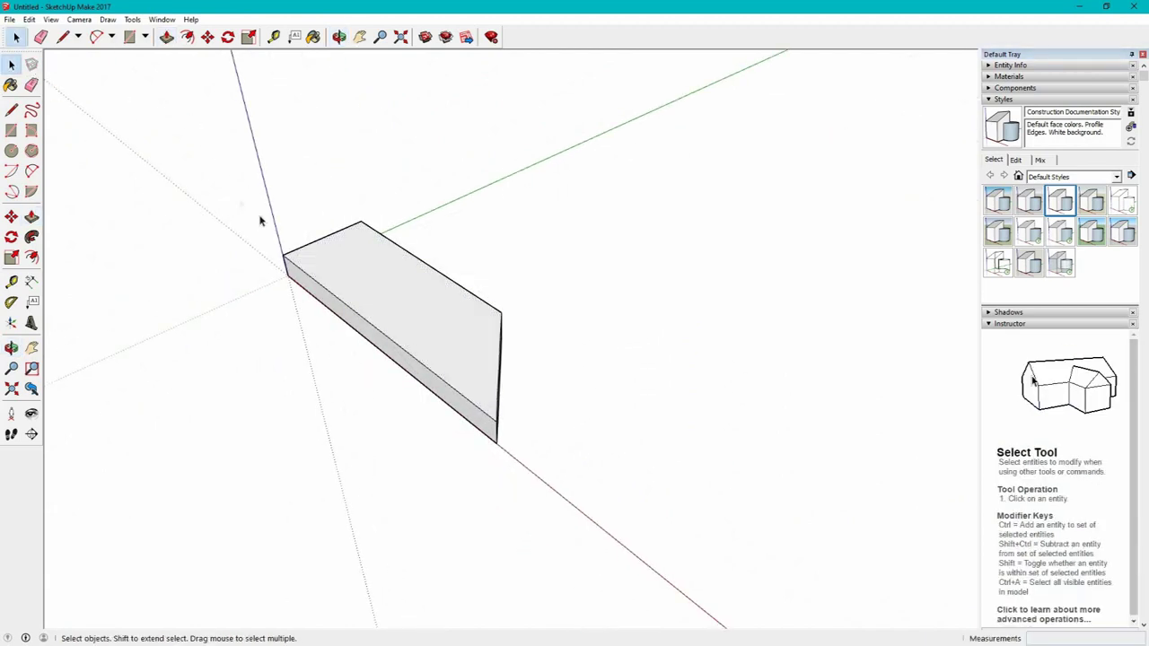
{"action": "left_click_drag", "start_coordinate": [228, 185], "coordinate": [610, 504]}
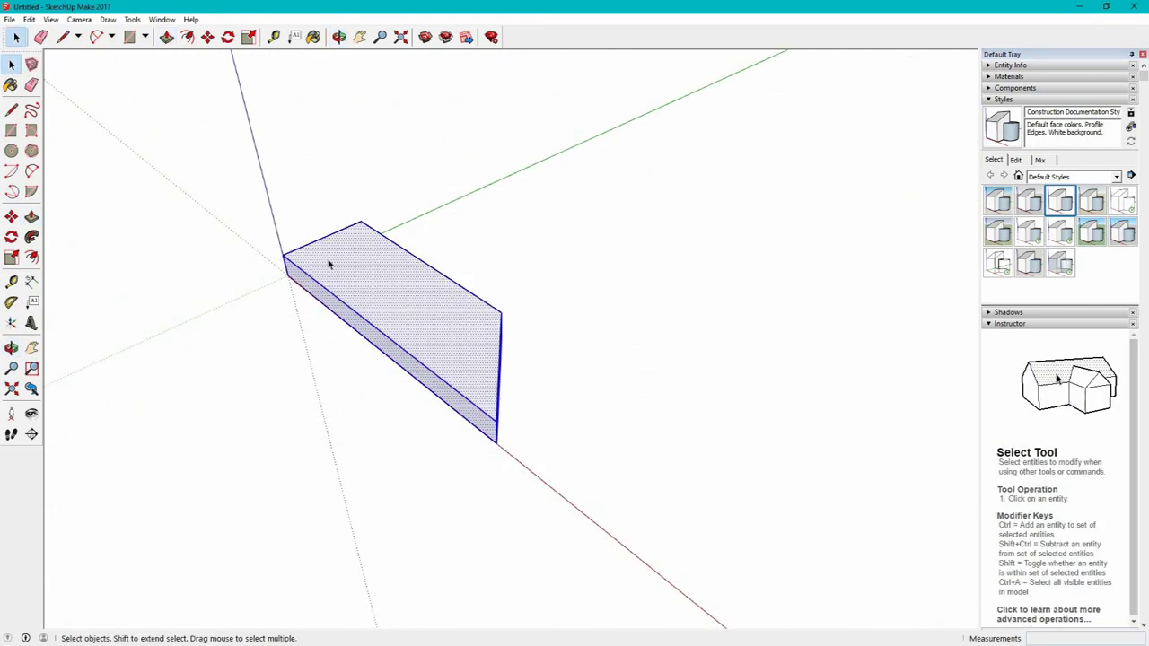
{"action": "right_click", "coordinate": [365, 274]}
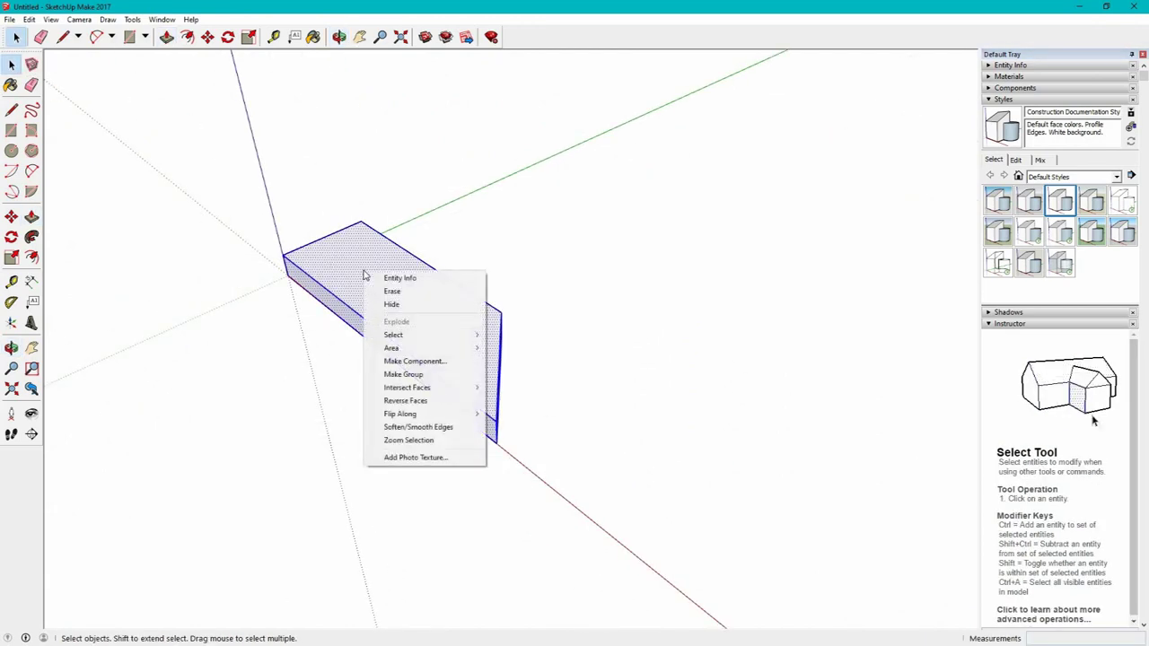
{"action": "left_click", "coordinate": [403, 375]}
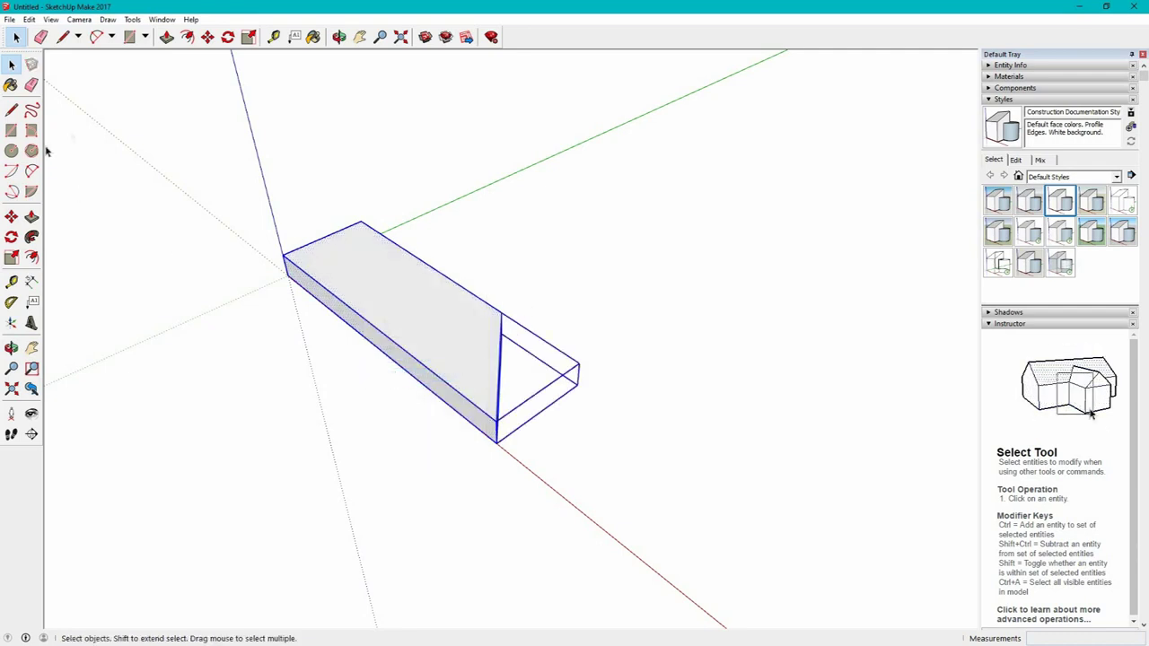
{"action": "middle_click_drag", "start_coordinate": [541, 384], "coordinate": [124, 177]}
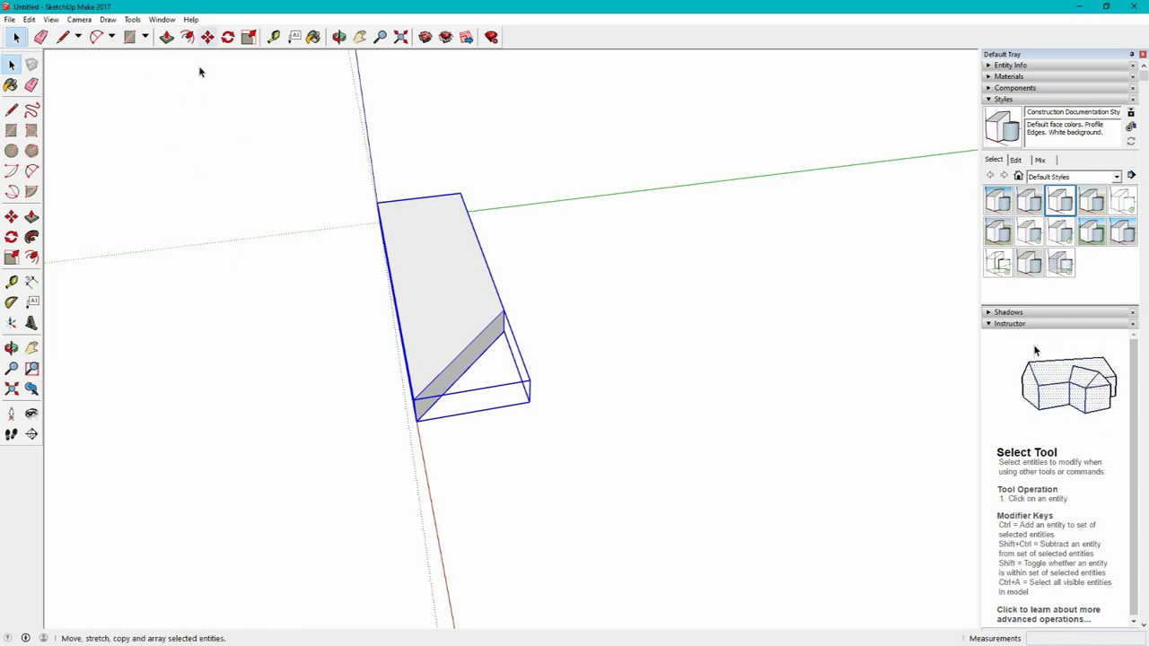
Step: Ctrl-copy the slab group and place the copy beside the original
{"action": "left_click", "coordinate": [207, 37]}
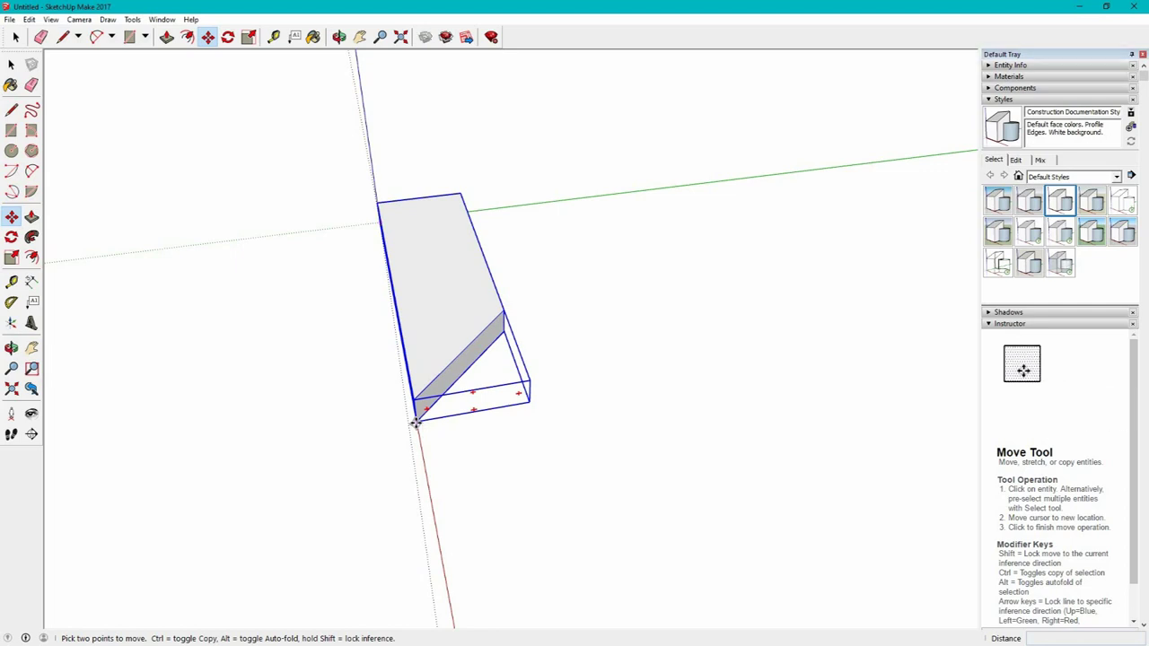
{"action": "left_click", "coordinate": [415, 422]}
{"action": "key", "text": "ctrl"}
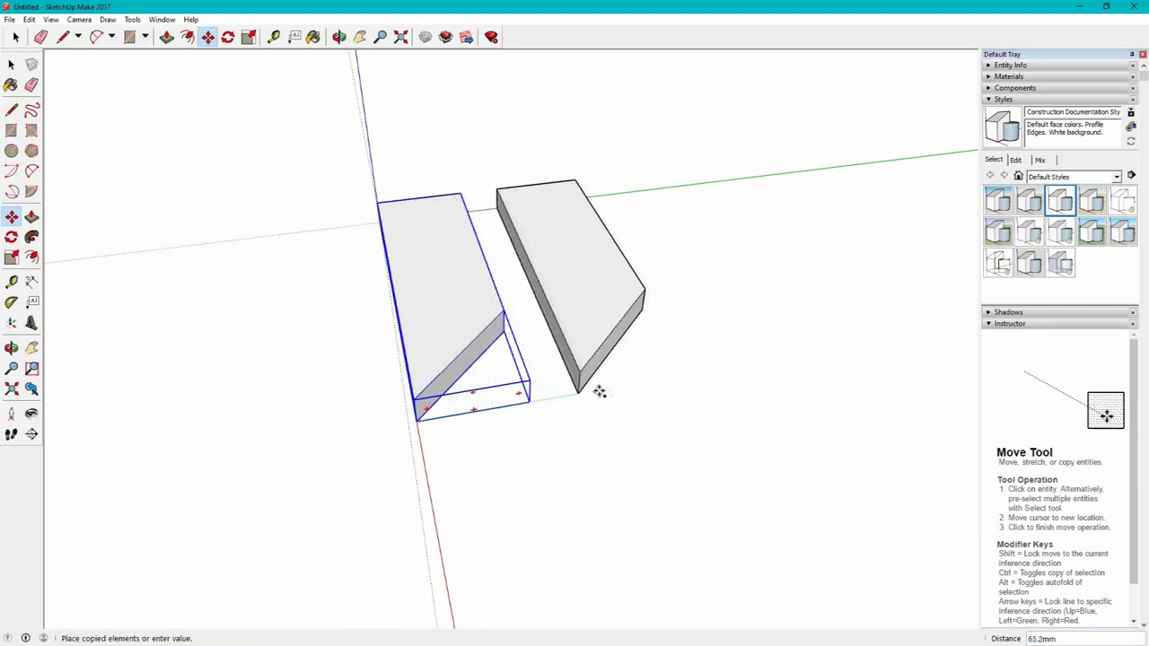
{"action": "left_click", "coordinate": [639, 388]}
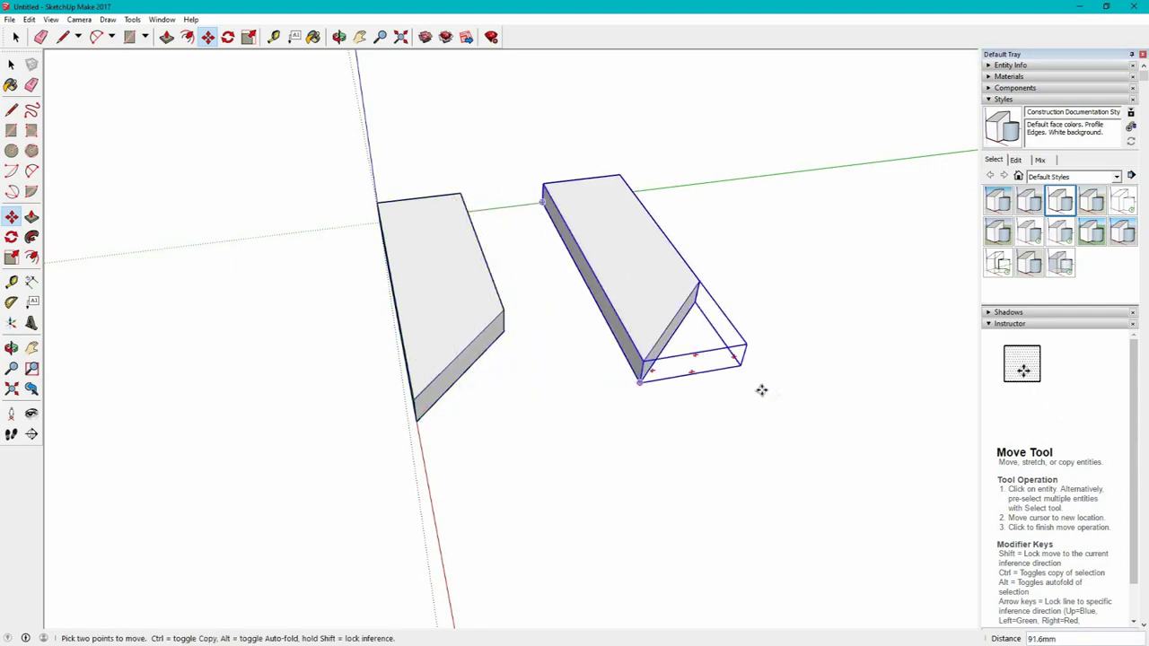
Step: Rotate the copy 180 degrees
{"action": "key", "text": "q"}
{"action": "left_click", "coordinate": [590, 256]}
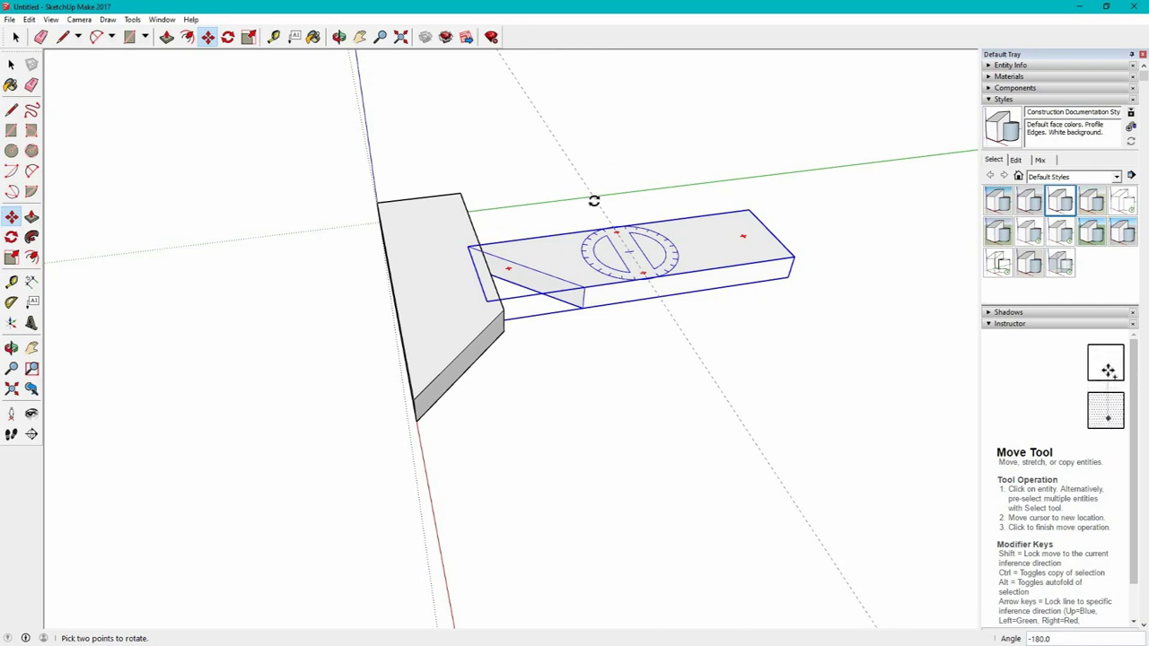
{"action": "left_click", "coordinate": [594, 201]}
{"action": "key", "text": "o"}
{"action": "left_click_drag", "start_coordinate": [797, 321], "coordinate": [590, 333]}
Step: Rotate the copy -90 degrees about its end so it lies at right angles
{"action": "key", "text": "m"}
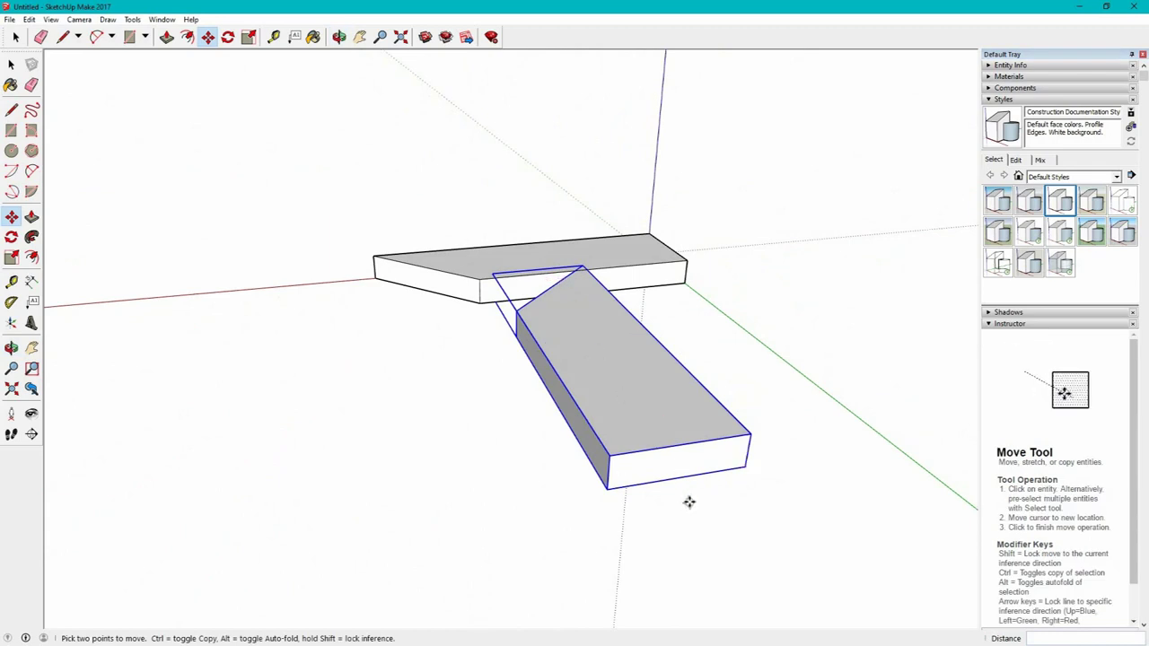
{"action": "left_click", "coordinate": [680, 449]}
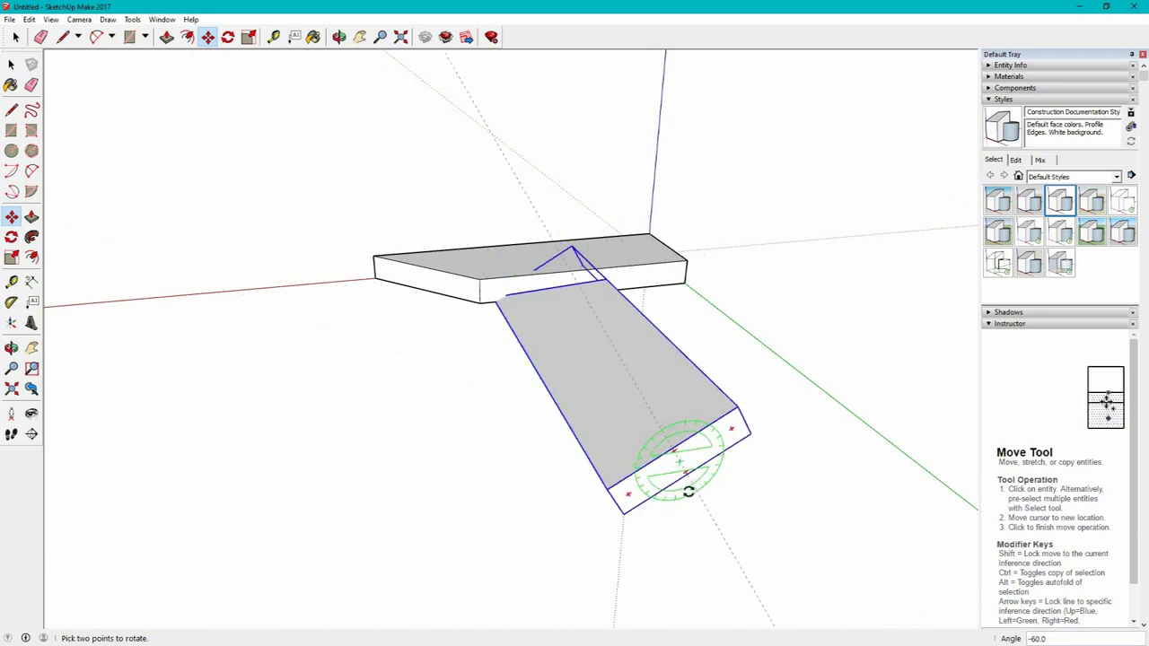
{"action": "left_click", "coordinate": [675, 509]}
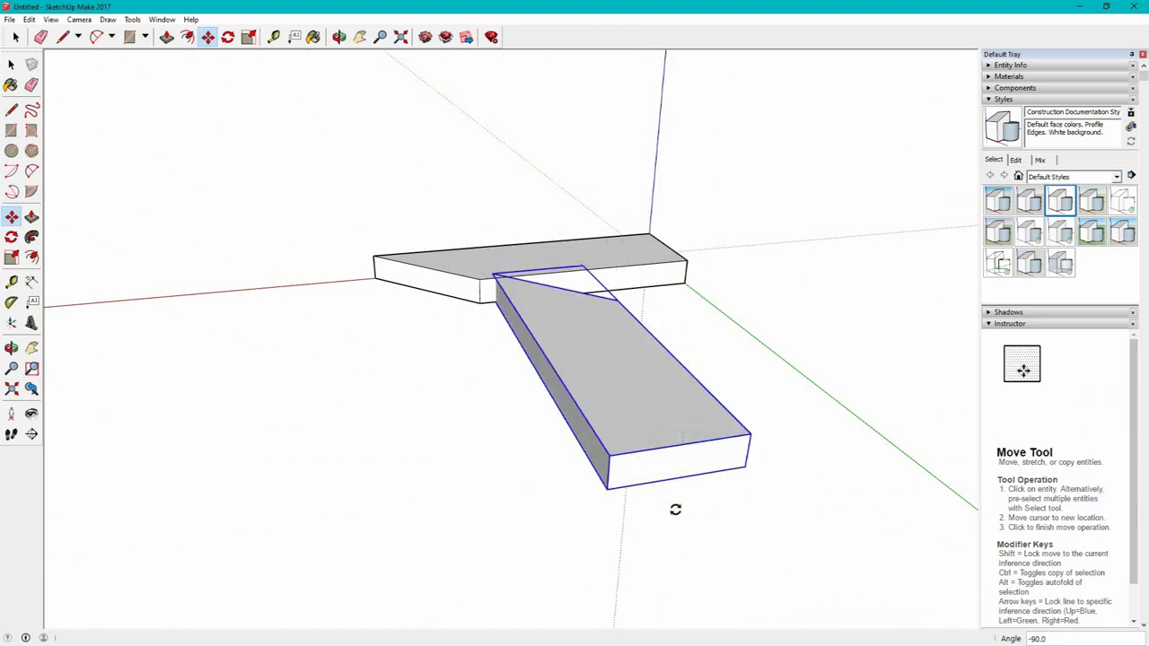
{"action": "middle_click_drag", "start_coordinate": [264, 425], "coordinate": [826, 426]}
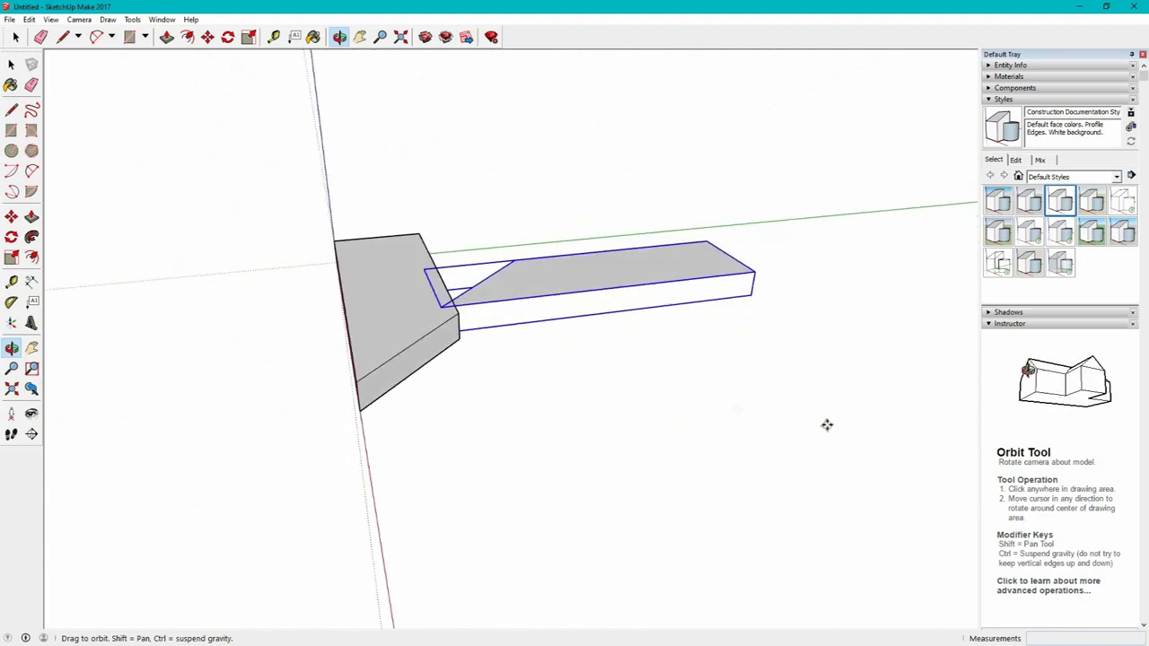
{"action": "key", "text": "m"}
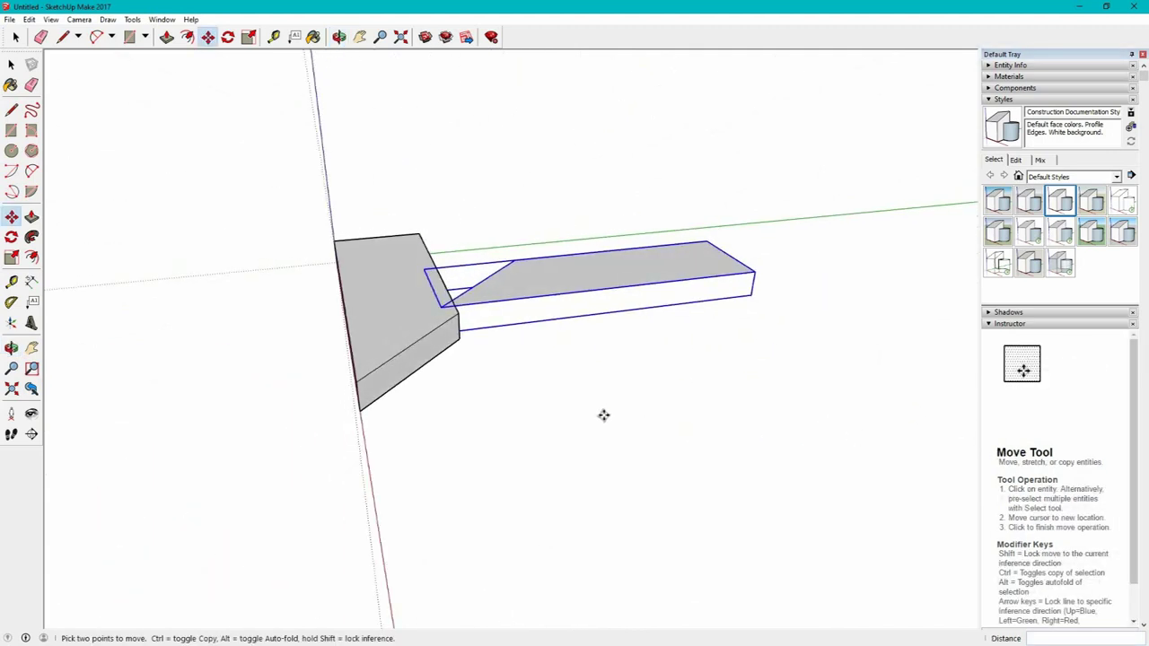
Step: Move the copy's corner onto the original's endpoint so the angled ends meet, then deselect
{"action": "left_click", "coordinate": [443, 307]}
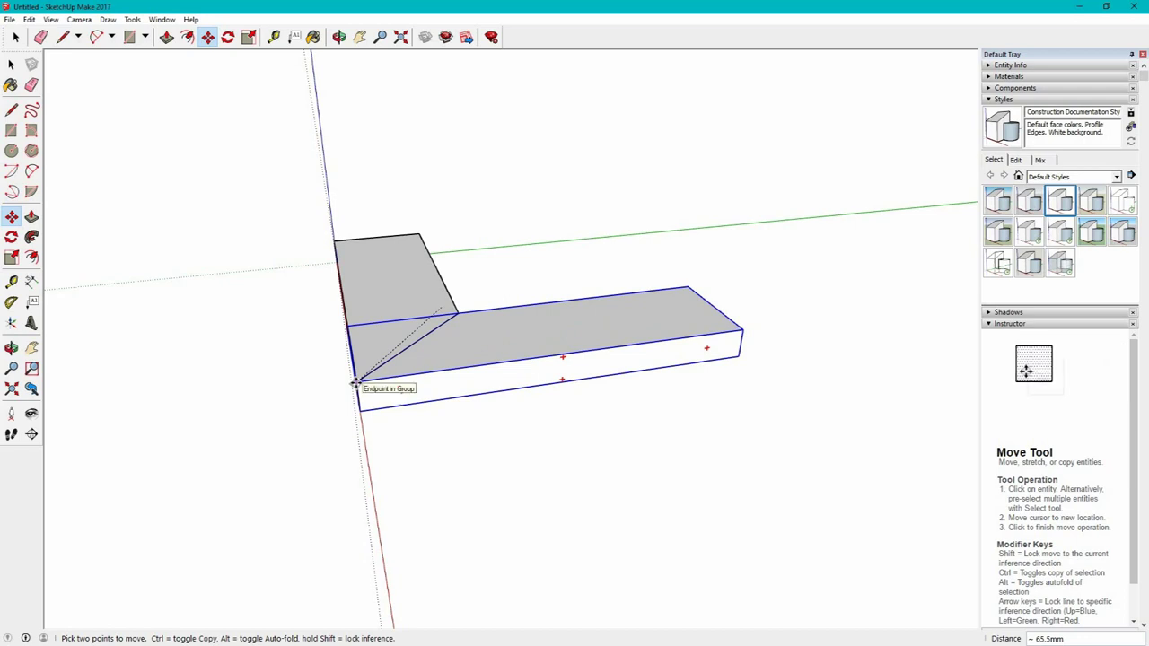
{"action": "left_click", "coordinate": [356, 384]}
{"action": "middle_click_drag", "start_coordinate": [560, 408], "coordinate": [461, 431]}
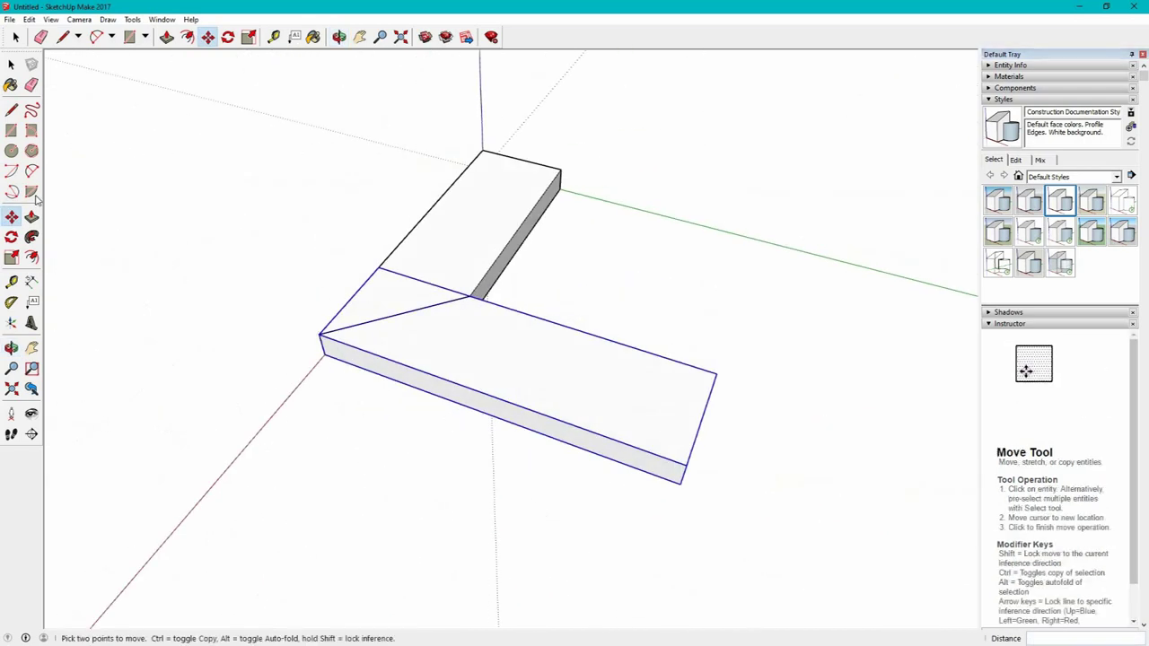
{"action": "left_click", "coordinate": [16, 38]}
{"action": "left_click", "coordinate": [255, 296]}
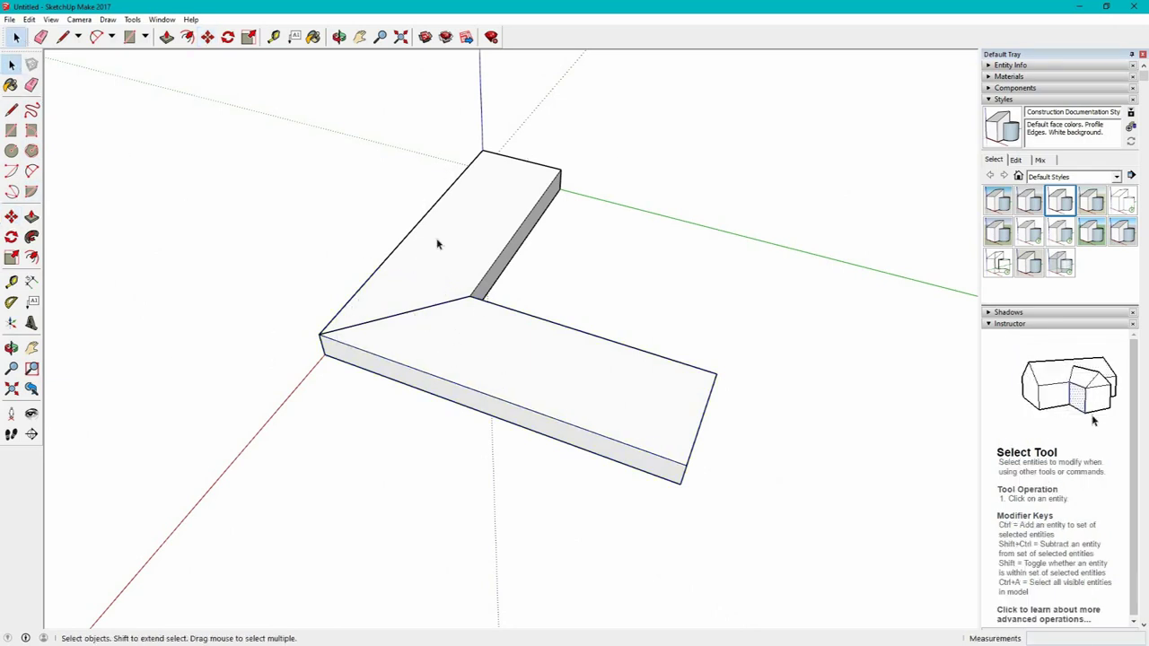
{"action": "middle_click_drag", "start_coordinate": [207, 224], "coordinate": [376, 190]}
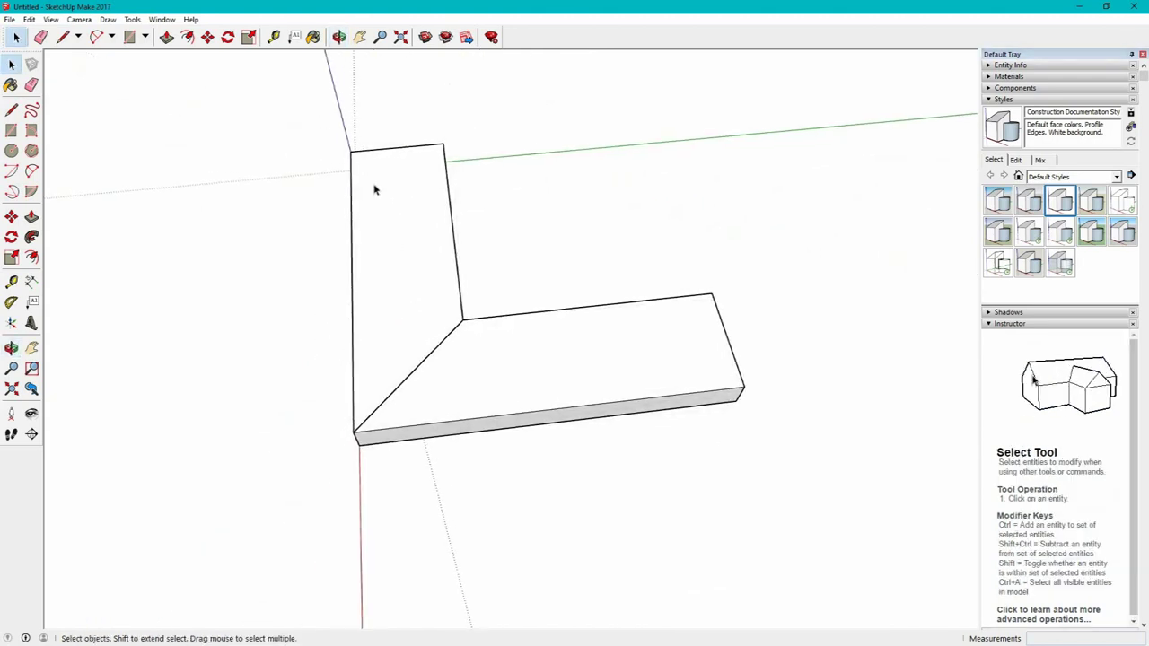
Step: Paint both arms of the L-shape with Wood Veneer 02 from the Wood materials category
{"action": "left_click", "coordinate": [313, 37]}
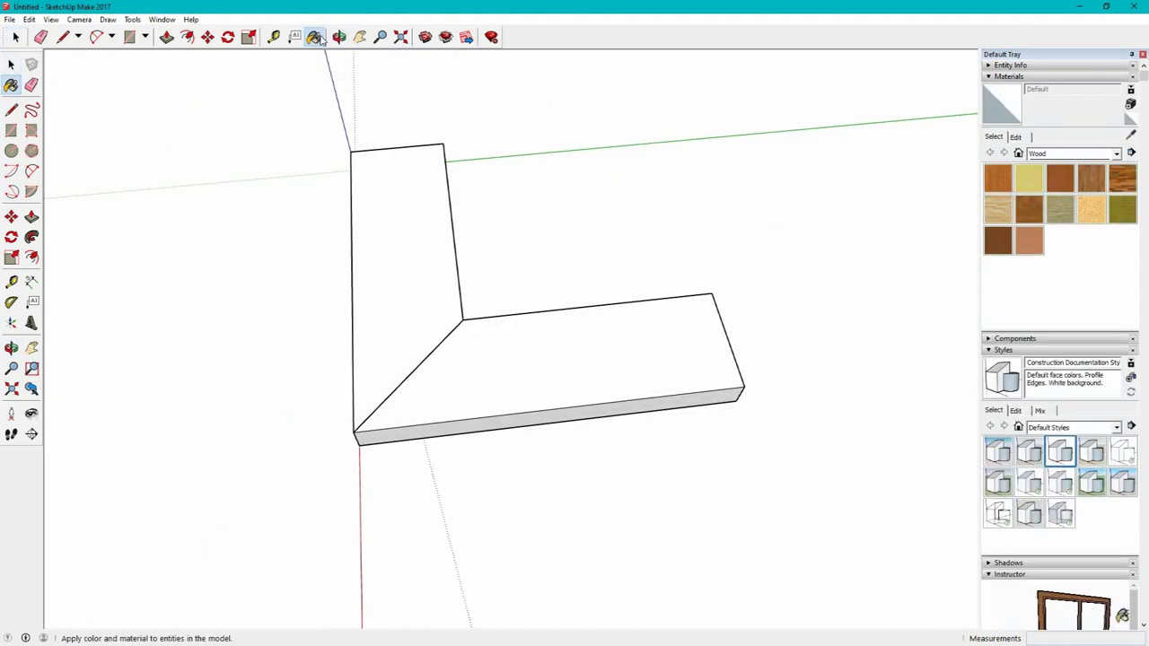
{"action": "left_click", "coordinate": [989, 77]}
{"action": "left_click", "coordinate": [989, 77]}
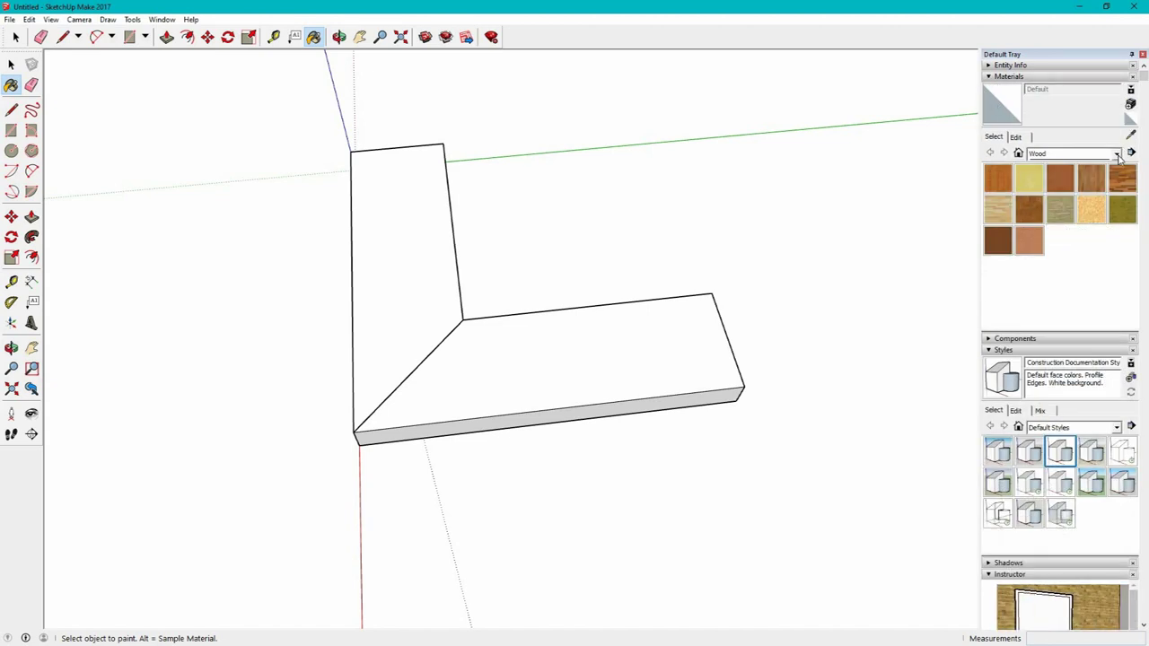
{"action": "left_click", "coordinate": [1118, 154]}
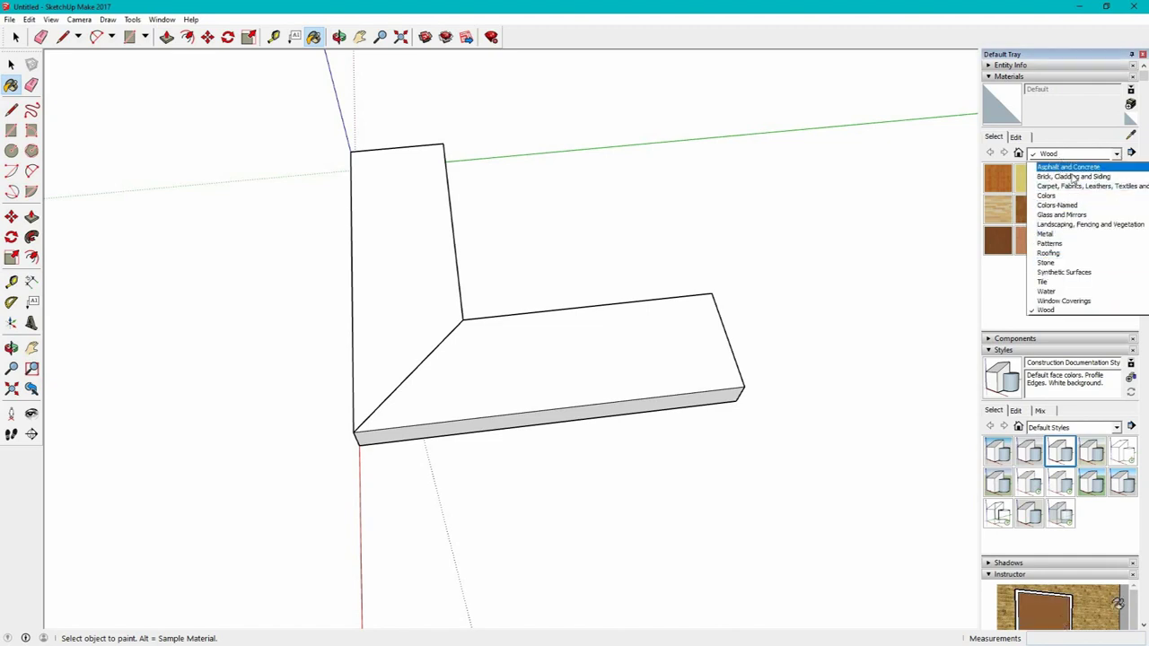
{"action": "left_click", "coordinate": [1047, 310]}
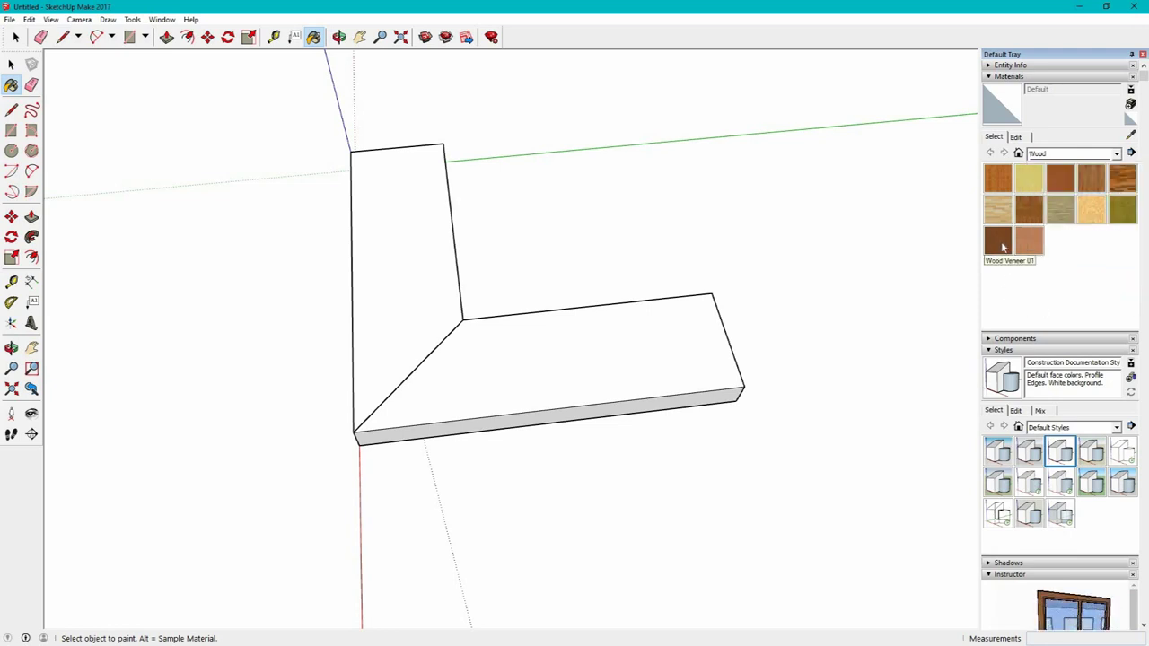
{"action": "left_click", "coordinate": [1030, 240]}
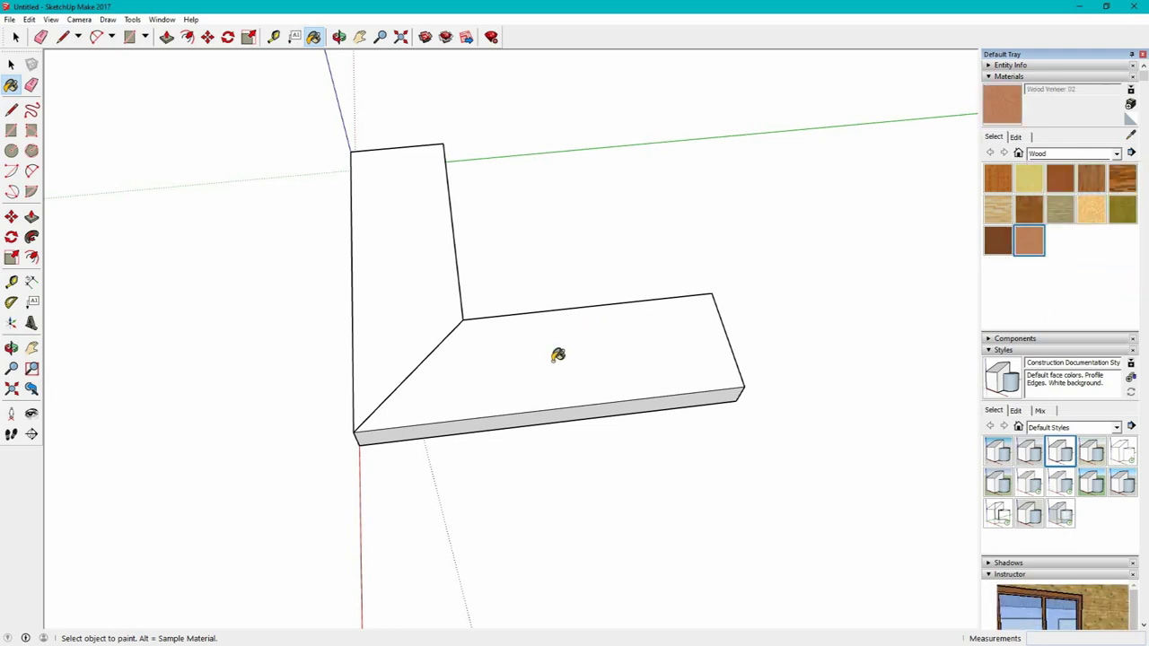
{"action": "left_click", "coordinate": [495, 353]}
{"action": "left_click", "coordinate": [390, 270]}
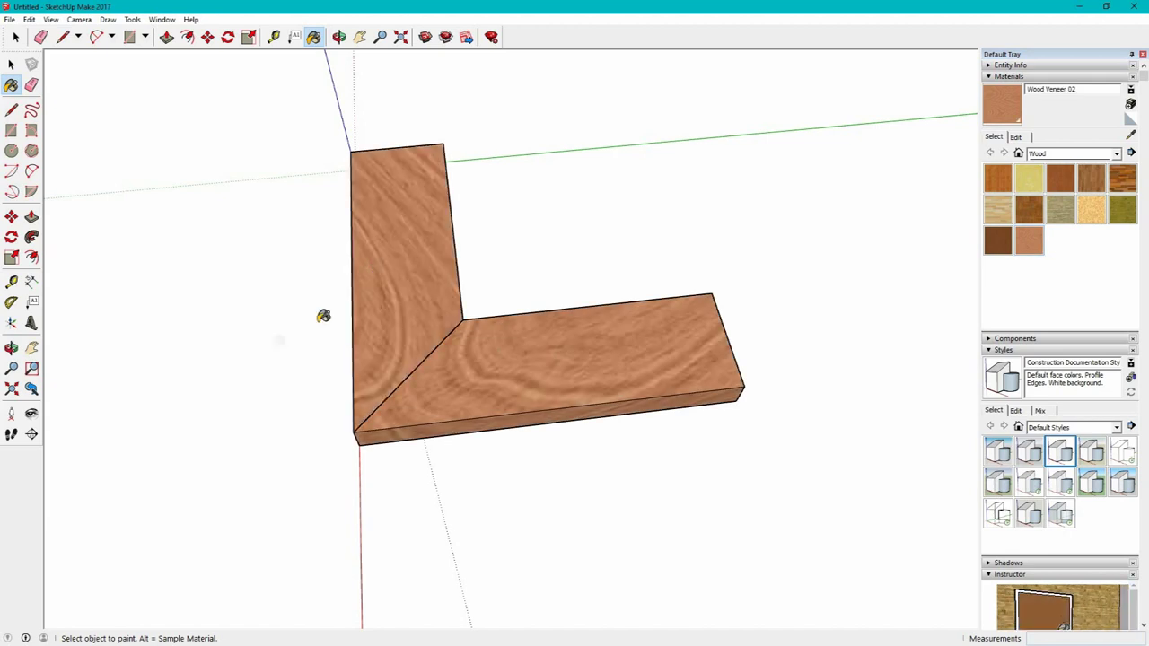
{"action": "mouse_move", "coordinate": [323, 344]}
{"action": "middle_mouse_down"}
{"action": "mouse_move", "coordinate": [334, 153]}
{"action": "mouse_move", "coordinate": [516, 435]}
{"action": "mouse_move", "coordinate": [488, 152]}
{"action": "mouse_move", "coordinate": [476, 269]}
{"action": "mouse_move", "coordinate": [541, 502]}
{"action": "mouse_move", "coordinate": [506, 538]}
{"action": "mouse_move", "coordinate": [590, 562]}
{"action": "middle_mouse_up"}
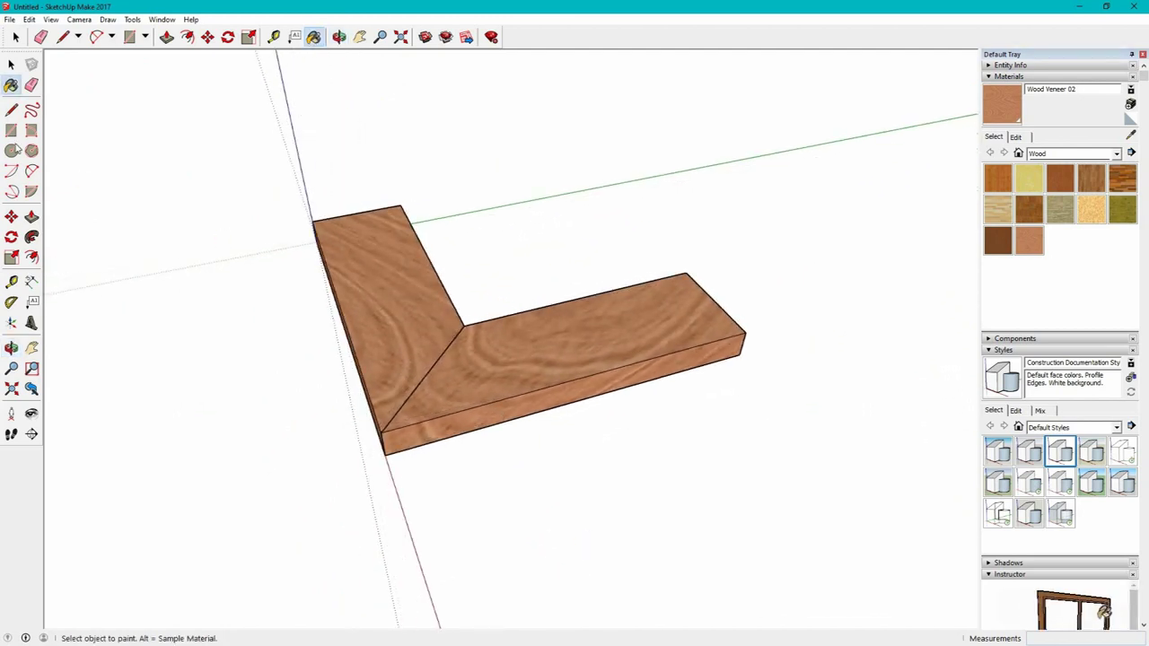
{"action": "left_click", "coordinate": [16, 37]}
{"action": "scroll", "coordinate": [530, 373], "scroll_direction": "down", "scroll_amount": 1}
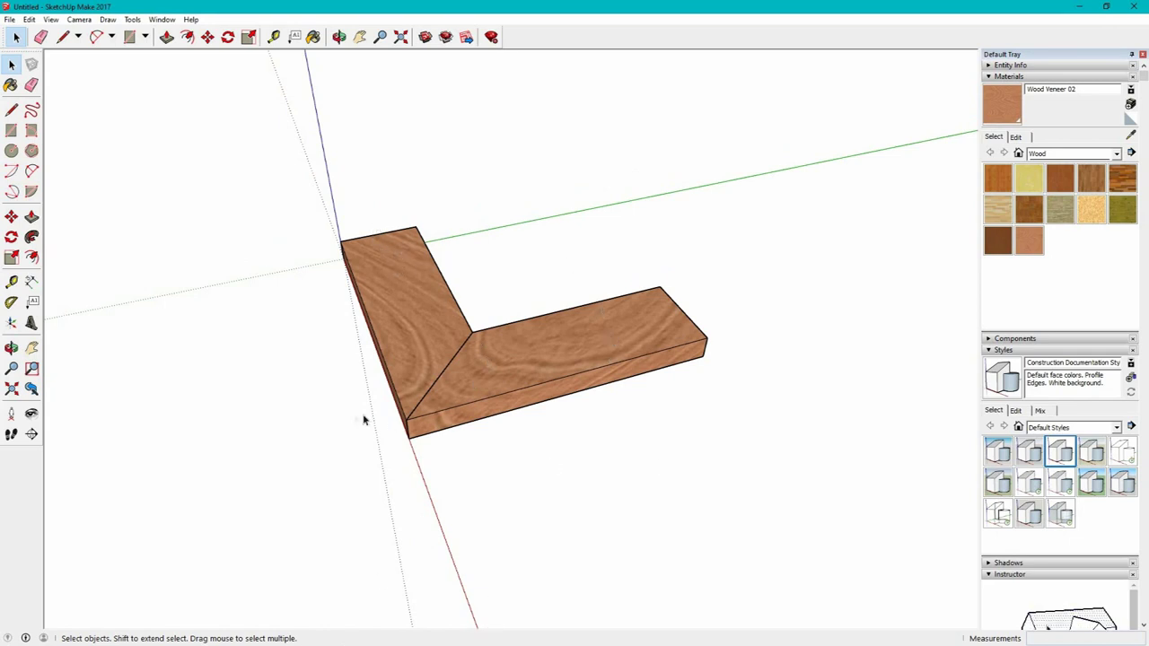
{"action": "middle_click_drag", "start_coordinate": [319, 371], "coordinate": [453, 274]}
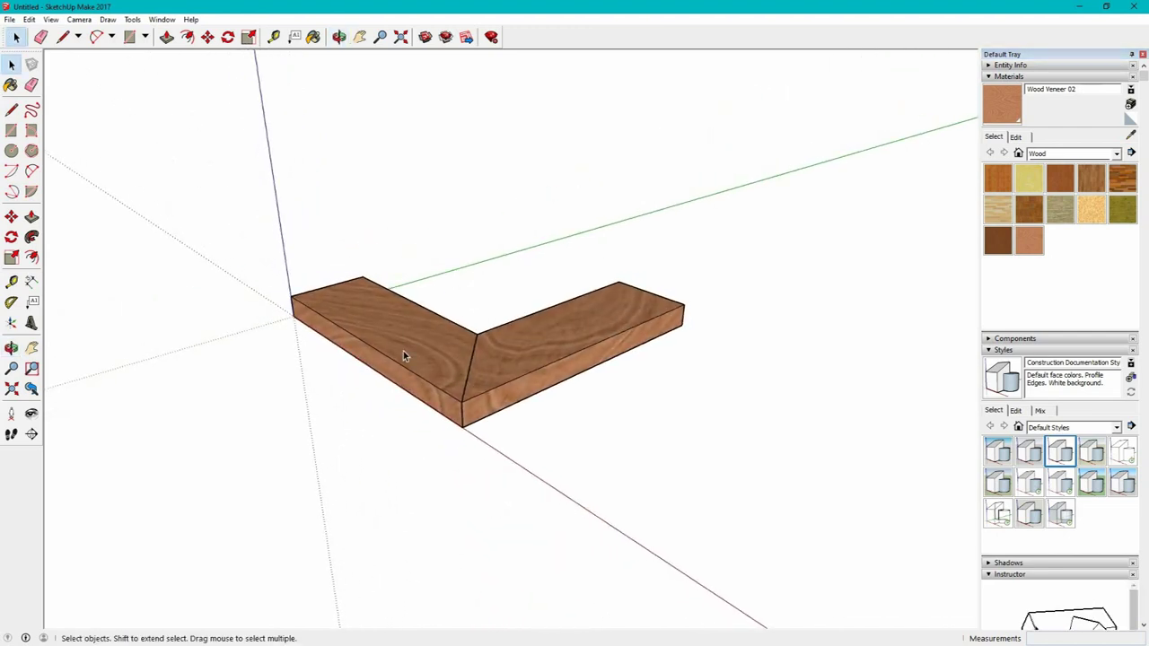
{"action": "scroll", "coordinate": [404, 351], "scroll_direction": "up", "scroll_amount": 3}
{"action": "scroll", "coordinate": [668, 428], "scroll_direction": "up", "scroll_amount": 1}
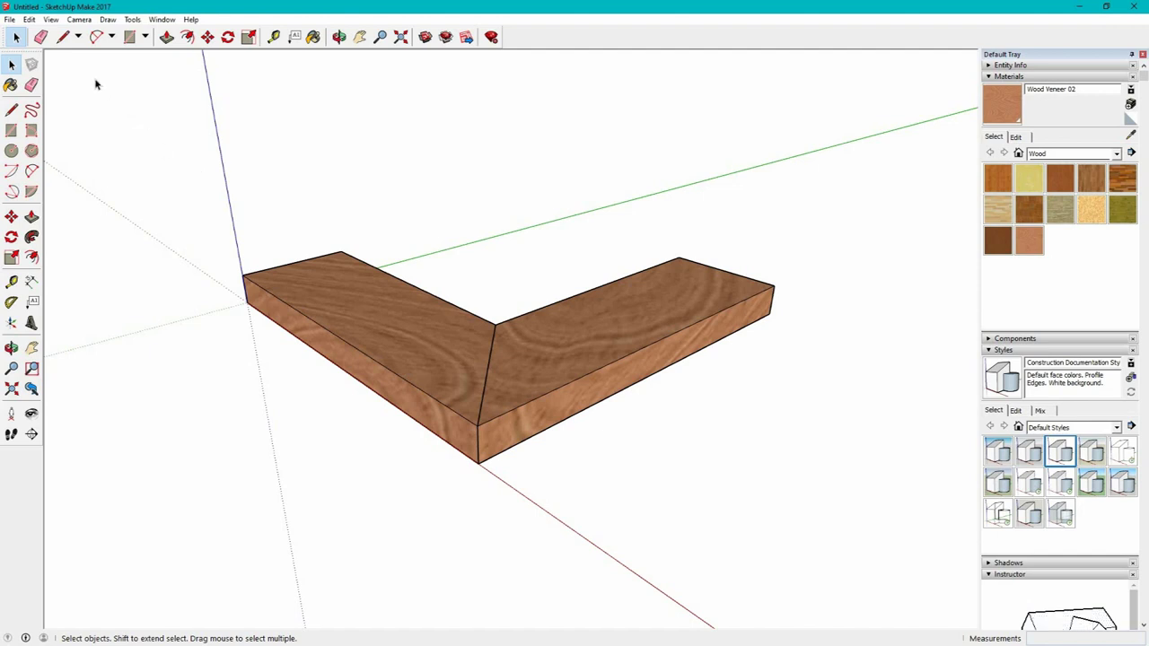
Step: Turn off the axes from the View menu and orbit slightly around the joint
{"action": "left_click", "coordinate": [51, 19]}
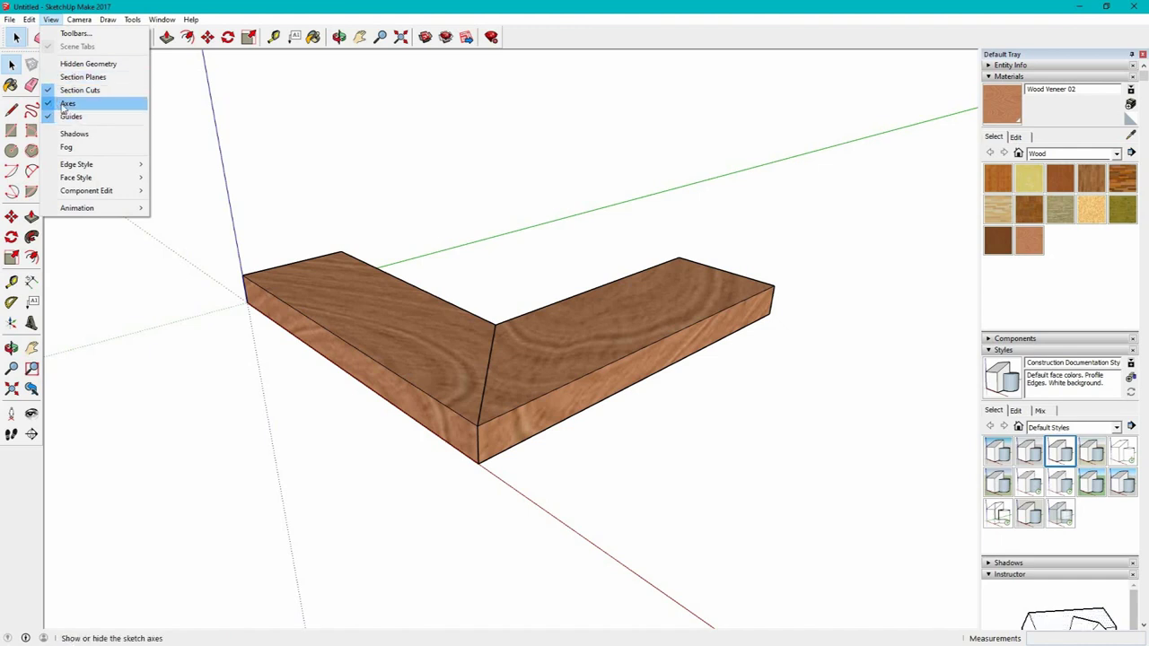
{"action": "left_click", "coordinate": [65, 105]}
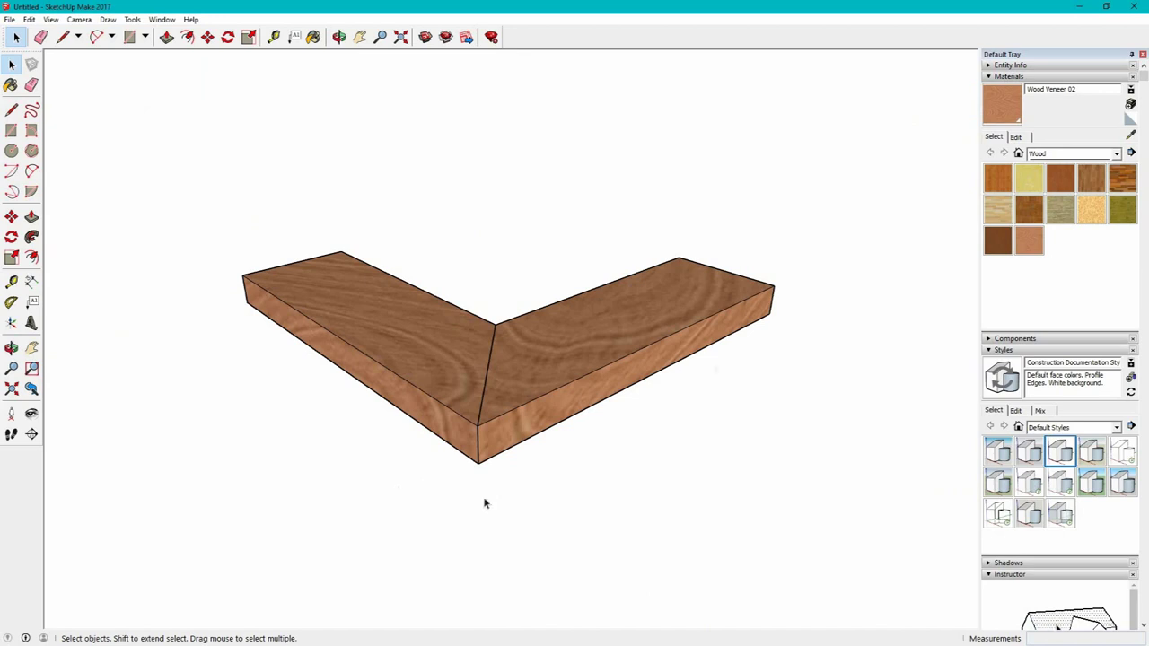
{"action": "middle_click_drag", "start_coordinate": [588, 449], "coordinate": [524, 457]}
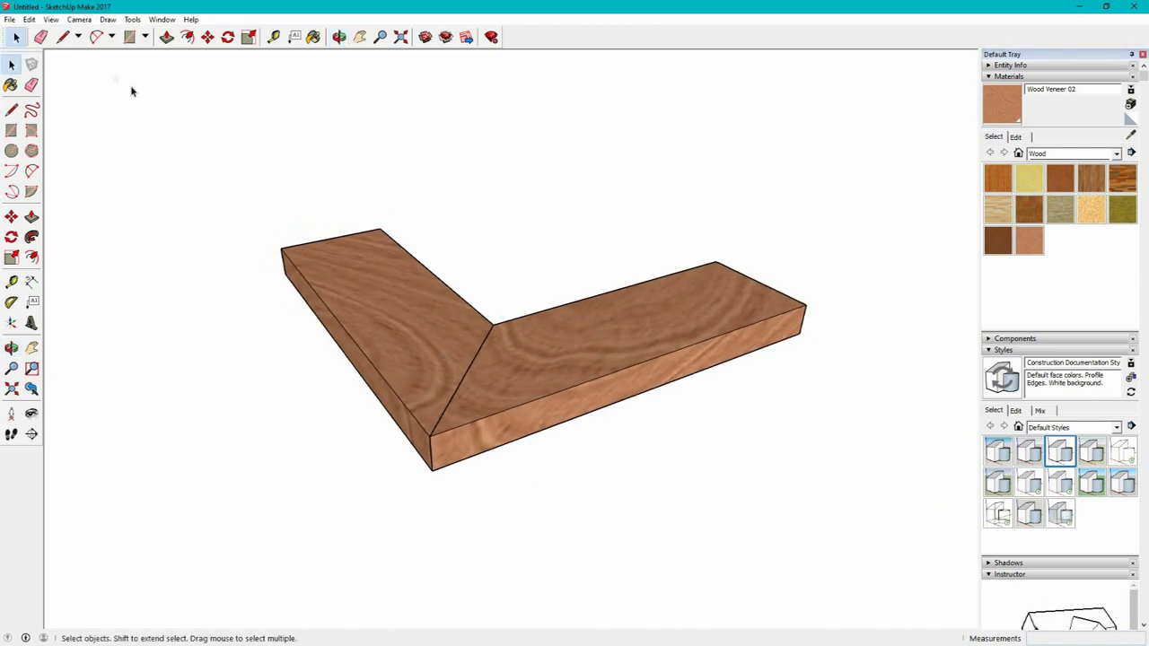
Step: Check the joint from the Top and then the Front standard views
{"action": "left_click", "coordinate": [79, 20]}
{"action": "mouse_move", "coordinate": [128, 60]}
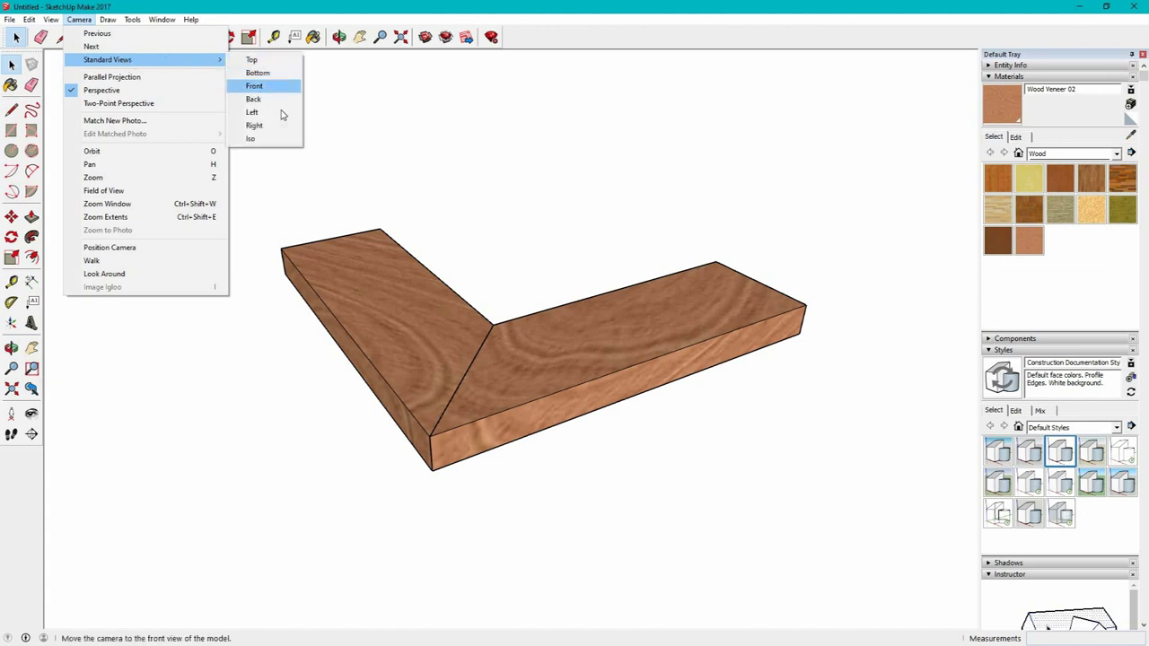
{"action": "left_click", "coordinate": [253, 60]}
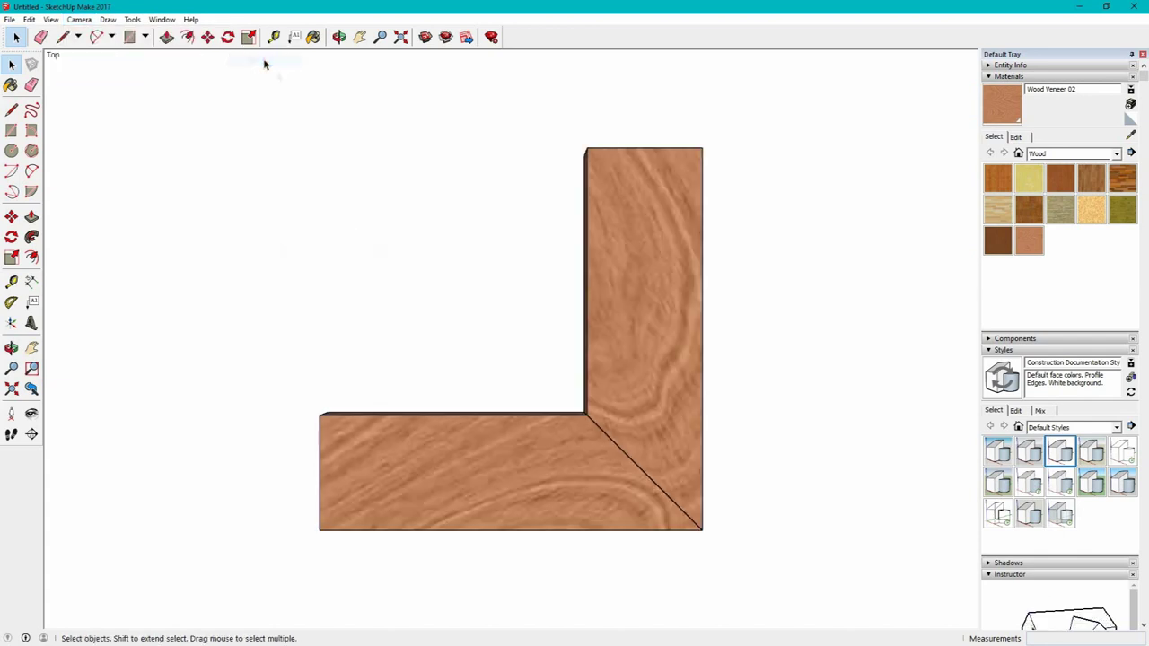
{"action": "left_click", "coordinate": [79, 19]}
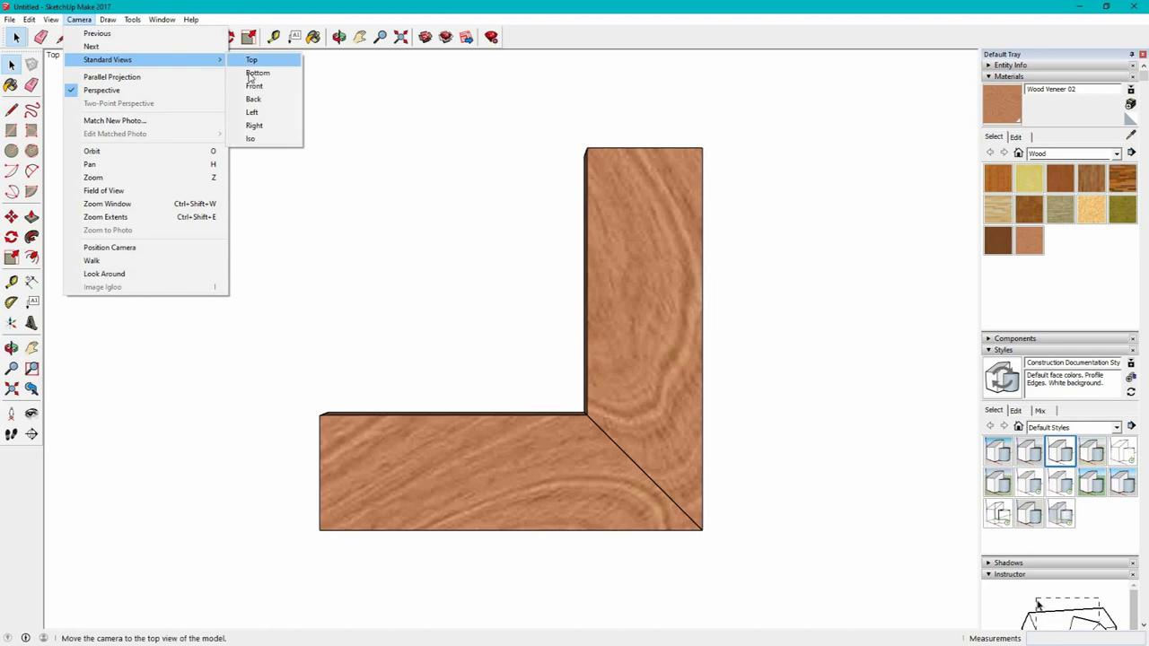
{"action": "left_click", "coordinate": [269, 88]}
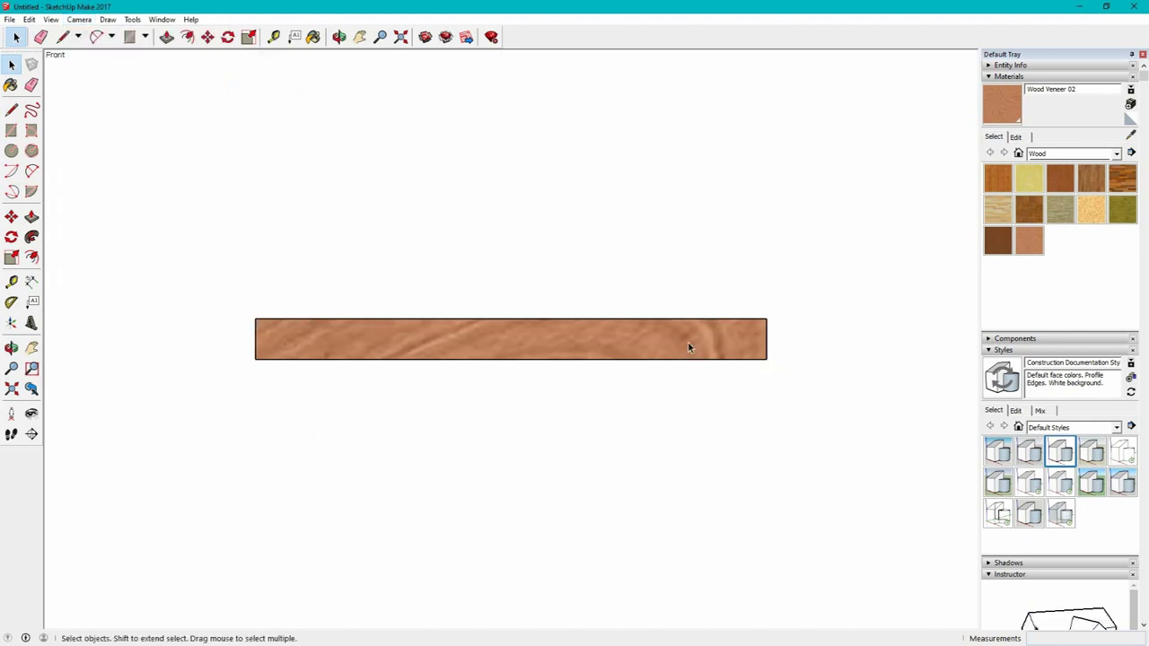
Step: Return to the Iso view, orbit to a presentation angle, and open the Alt+Tab window switcher
{"action": "left_click", "coordinate": [79, 19]}
{"action": "mouse_move", "coordinate": [135, 61]}
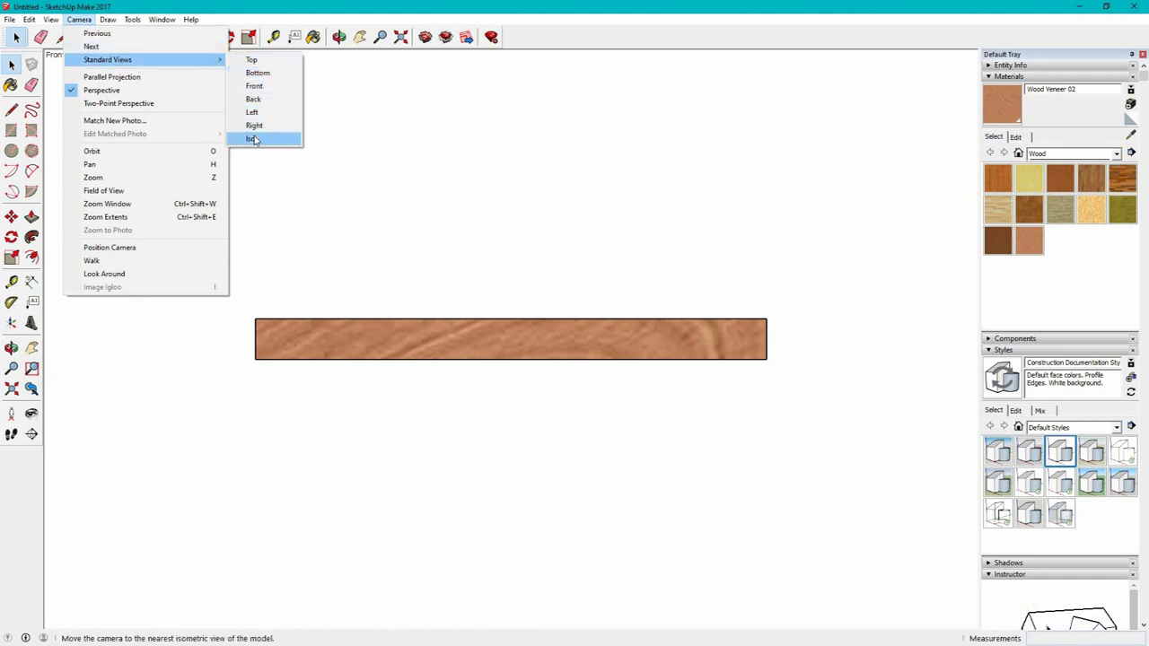
{"action": "left_click", "coordinate": [255, 140]}
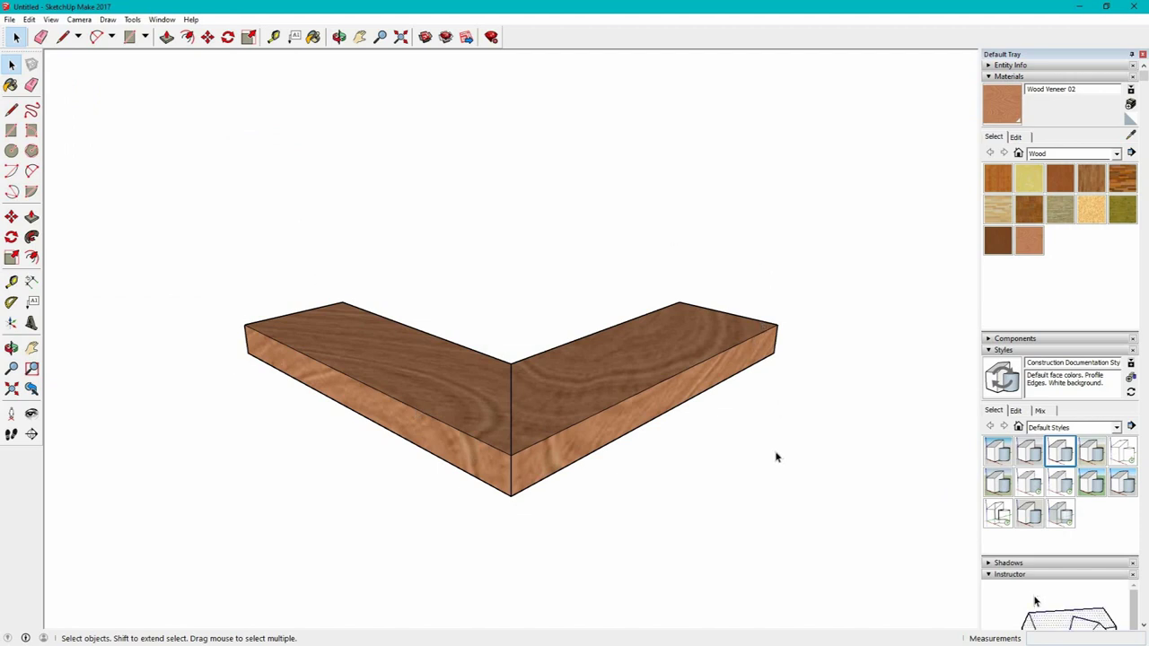
{"action": "middle_click_drag", "start_coordinate": [727, 420], "coordinate": [596, 456]}
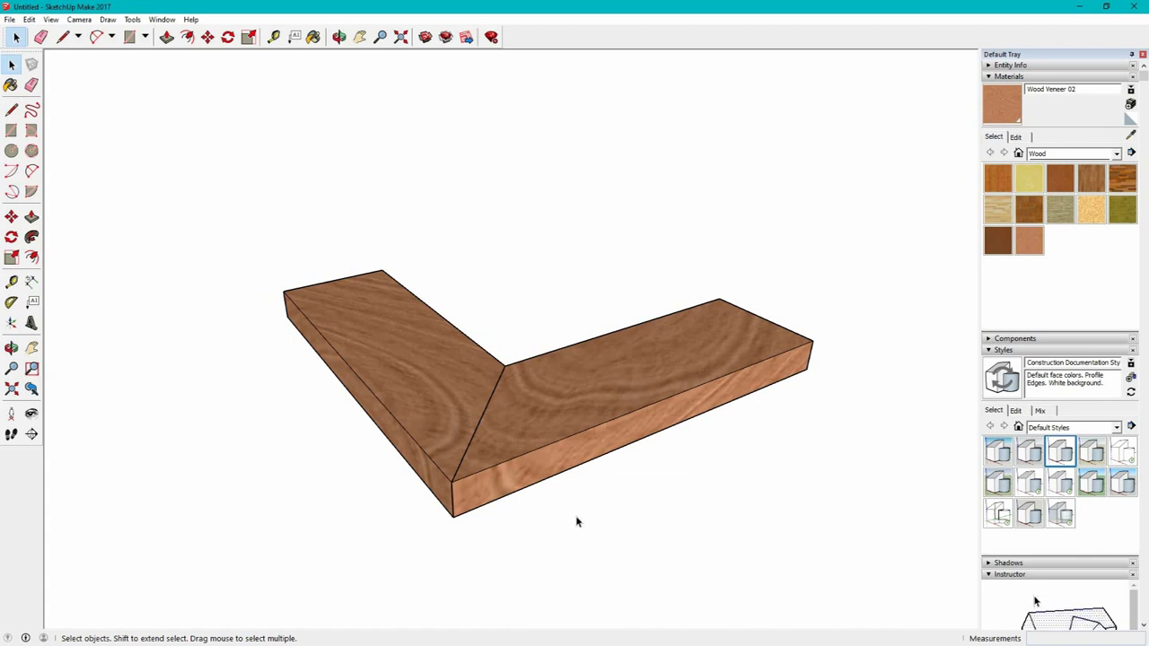
{"action": "key", "text": "alt+Tab"}
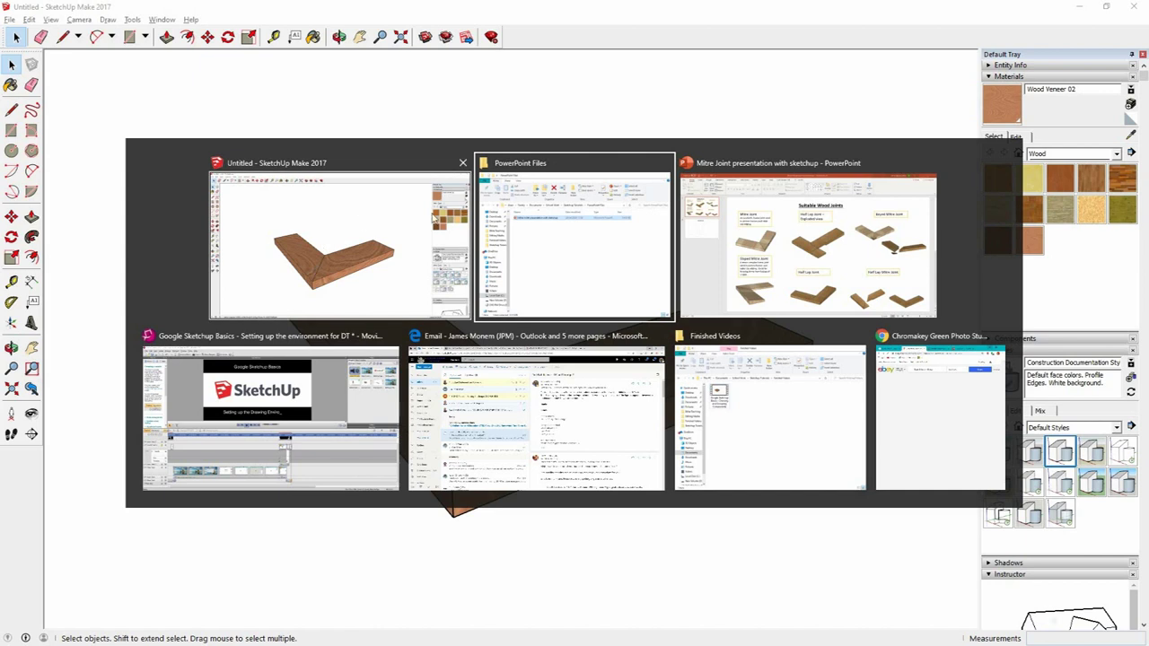
Step: Add a slide after Working Drawings, clear its placeholders, and paste the SketchUp screenshot
{"action": "left_click", "coordinate": [823, 241]}
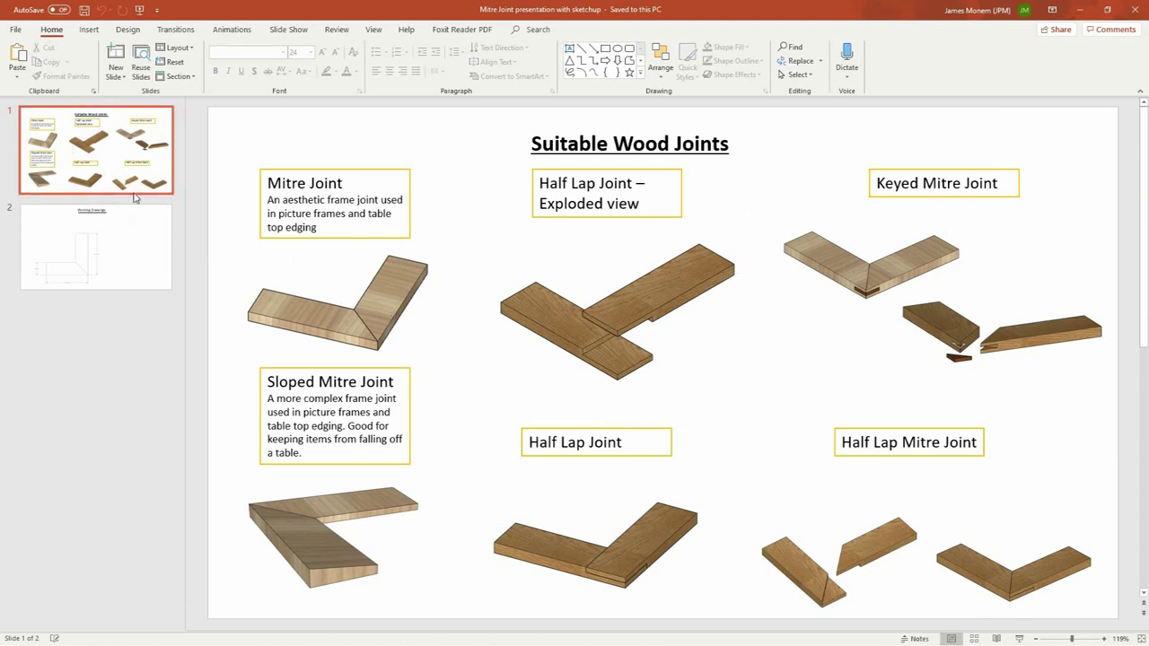
{"action": "left_click", "coordinate": [137, 238]}
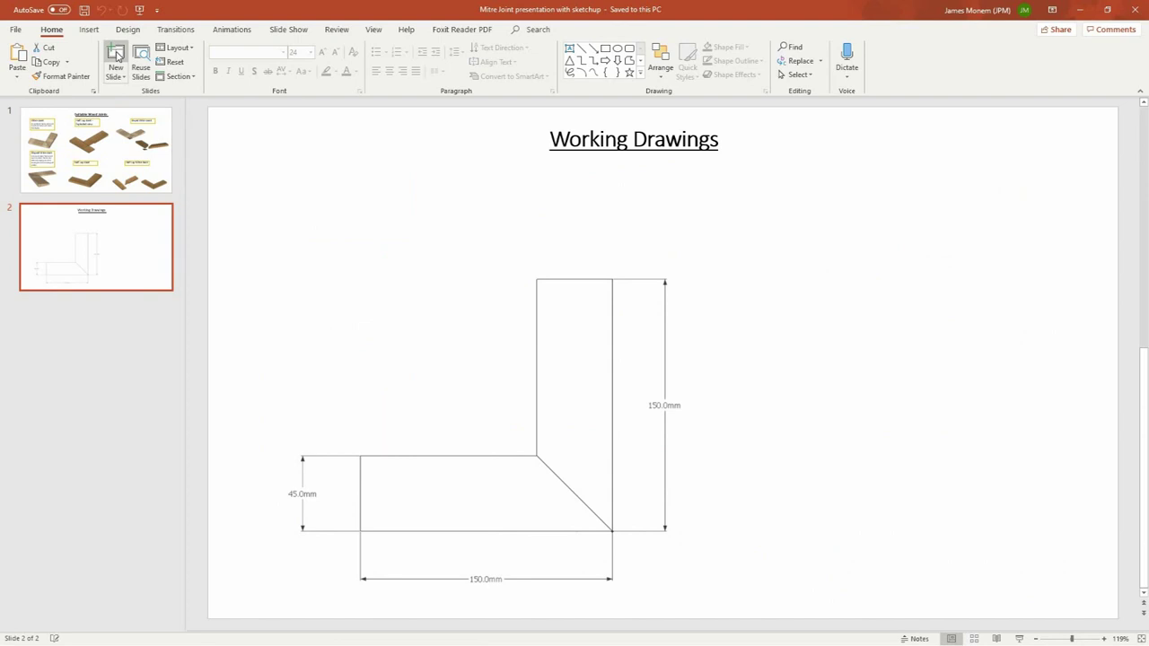
{"action": "left_click", "coordinate": [116, 56]}
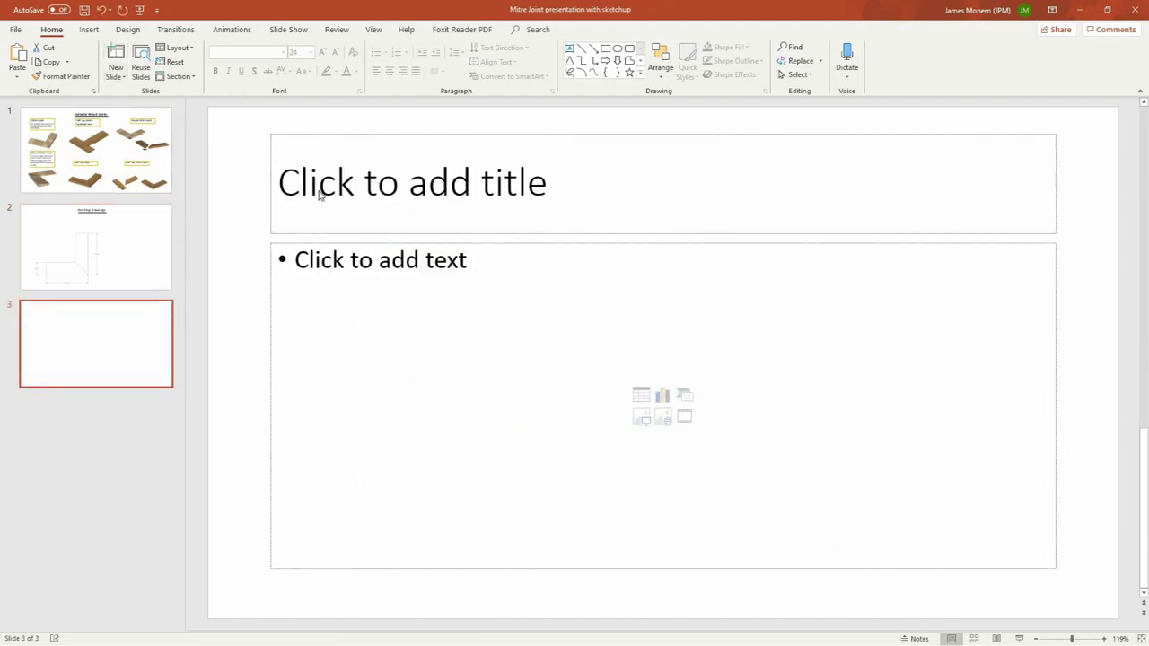
{"action": "mouse_move", "coordinate": [212, 120]}
{"action": "left_mouse_down"}
{"action": "mouse_move", "coordinate": [1099, 570]}
{"action": "mouse_move", "coordinate": [1126, 619]}
{"action": "mouse_move", "coordinate": [1105, 616]}
{"action": "left_mouse_up"}
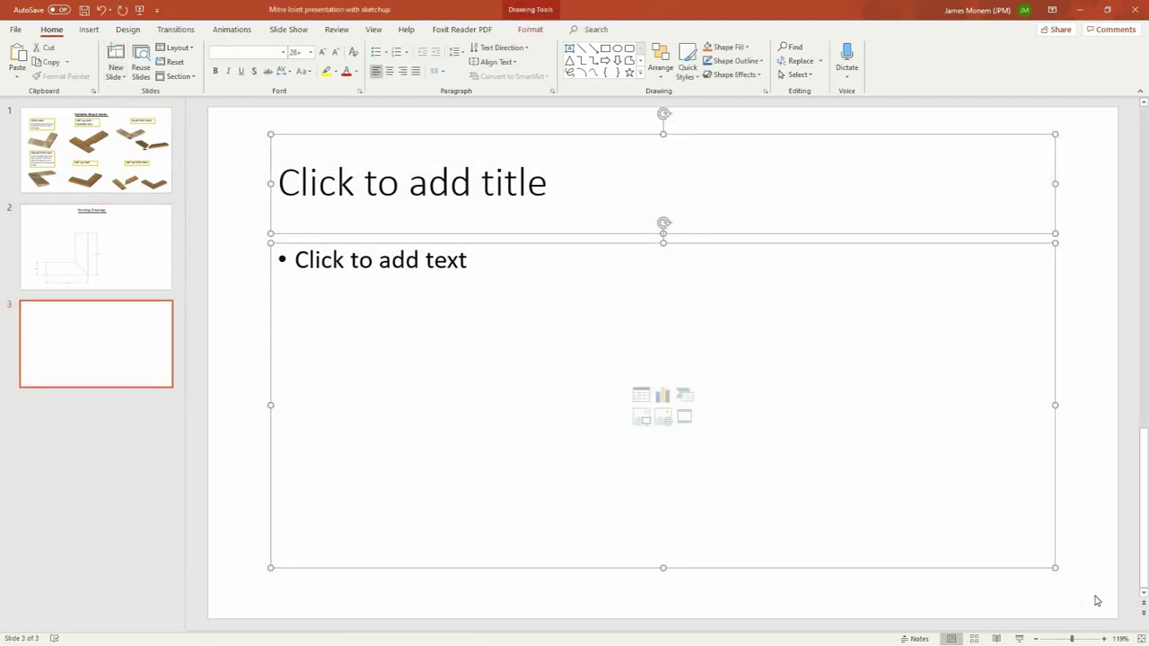
{"action": "key", "text": "Delete"}
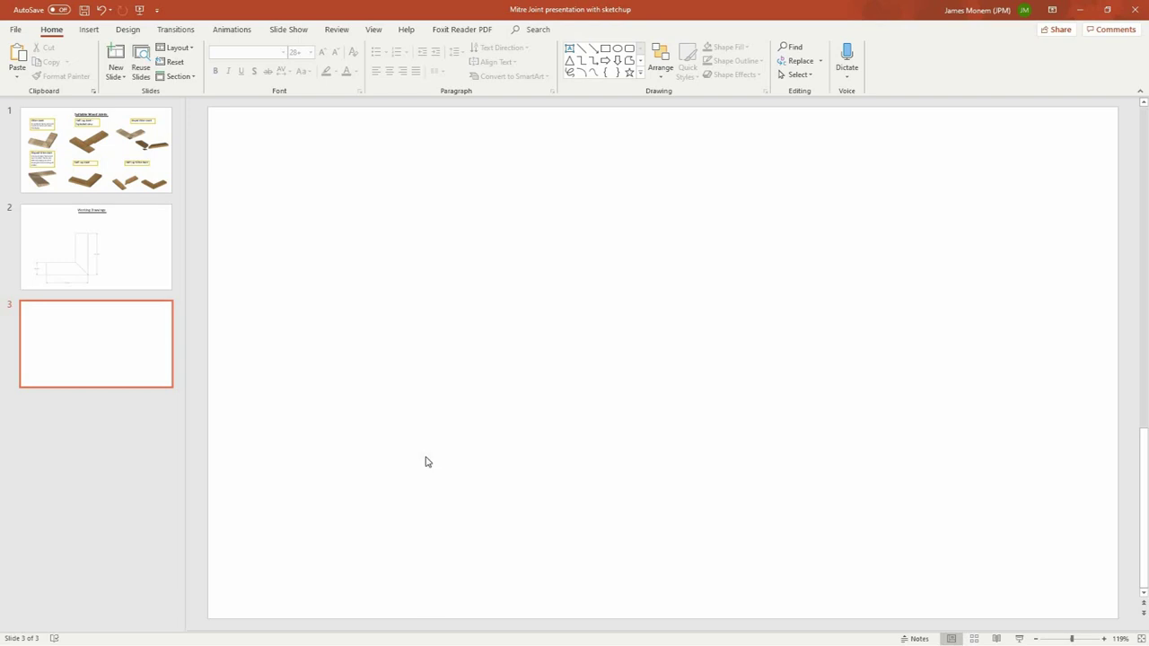
{"action": "key", "text": "ctrl+v"}
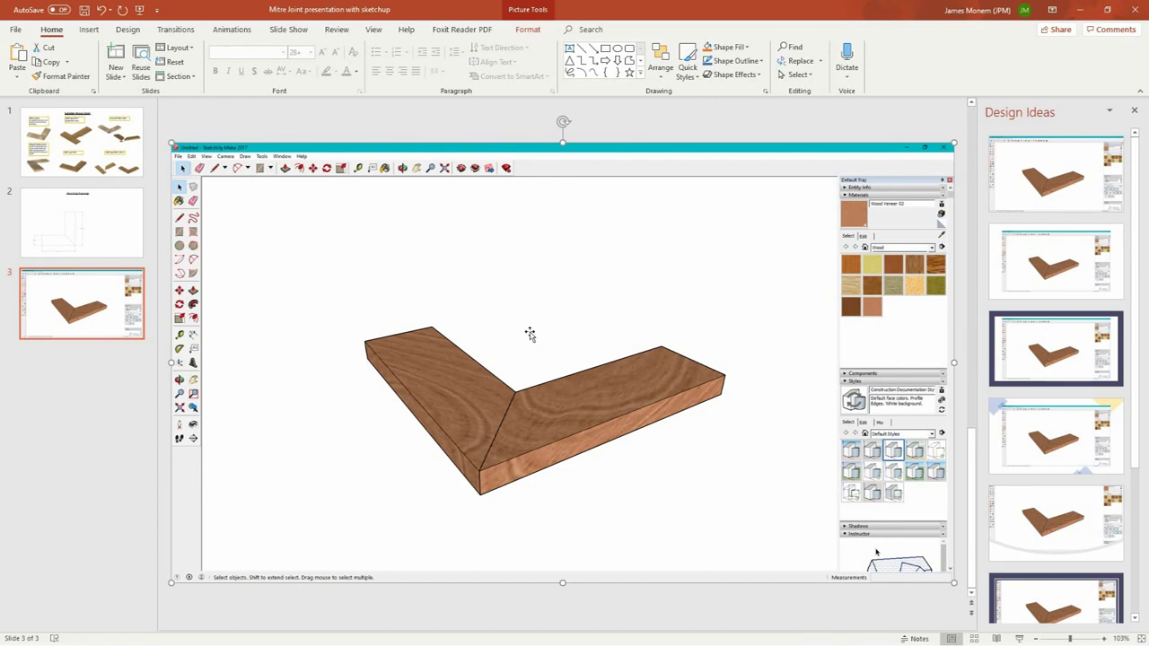
Step: Crop the pasted screenshot down to just the wooden L-joint
{"action": "double_click", "coordinate": [653, 255]}
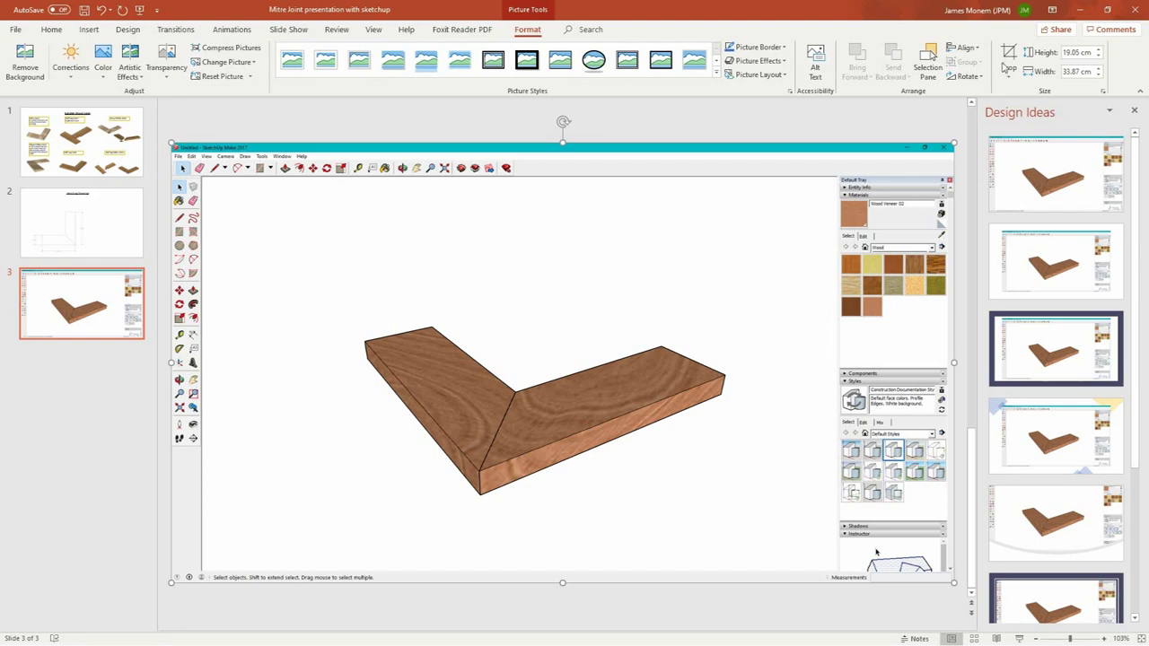
{"action": "left_click", "coordinate": [1009, 60]}
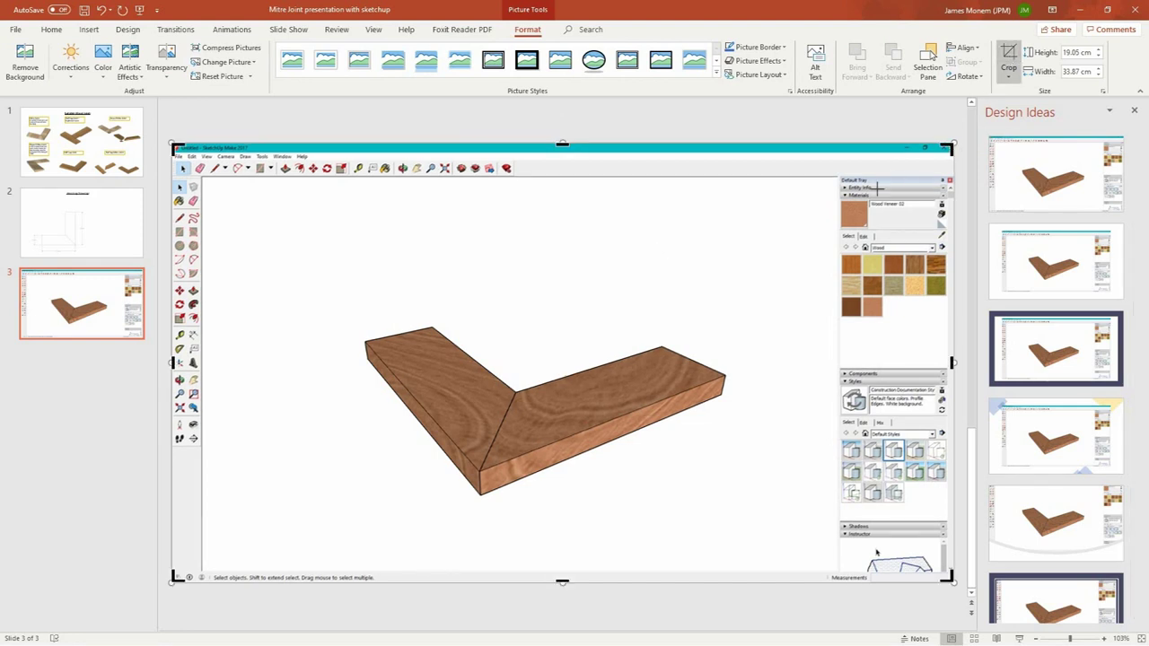
{"action": "left_click_drag", "start_coordinate": [950, 146], "coordinate": [730, 257]}
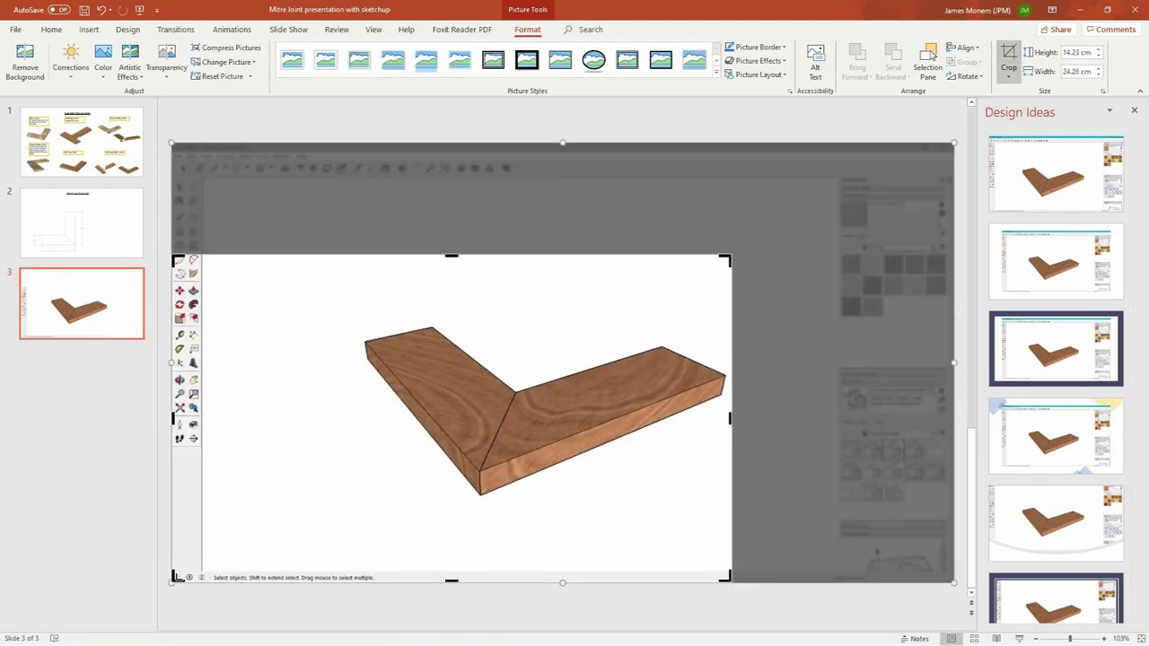
{"action": "left_click_drag", "start_coordinate": [177, 576], "coordinate": [347, 517]}
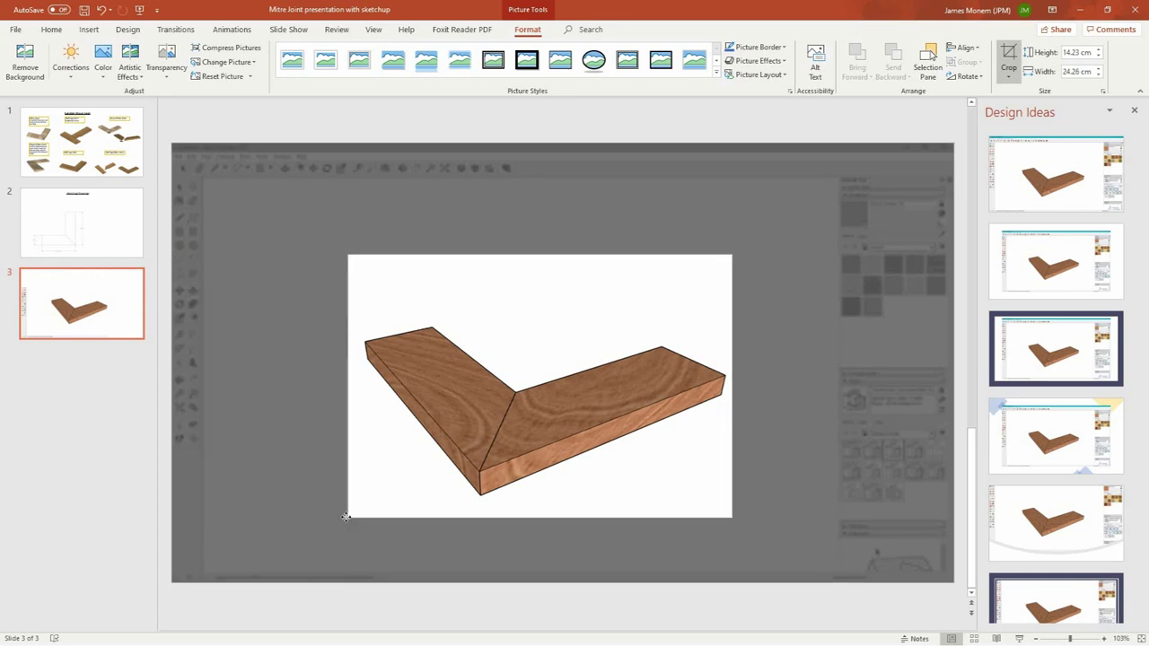
{"action": "left_click", "coordinate": [354, 127]}
Step: Shrink the cropped joint picture and place it at the slide's upper left
{"action": "left_click_drag", "start_coordinate": [493, 388], "coordinate": [398, 322]}
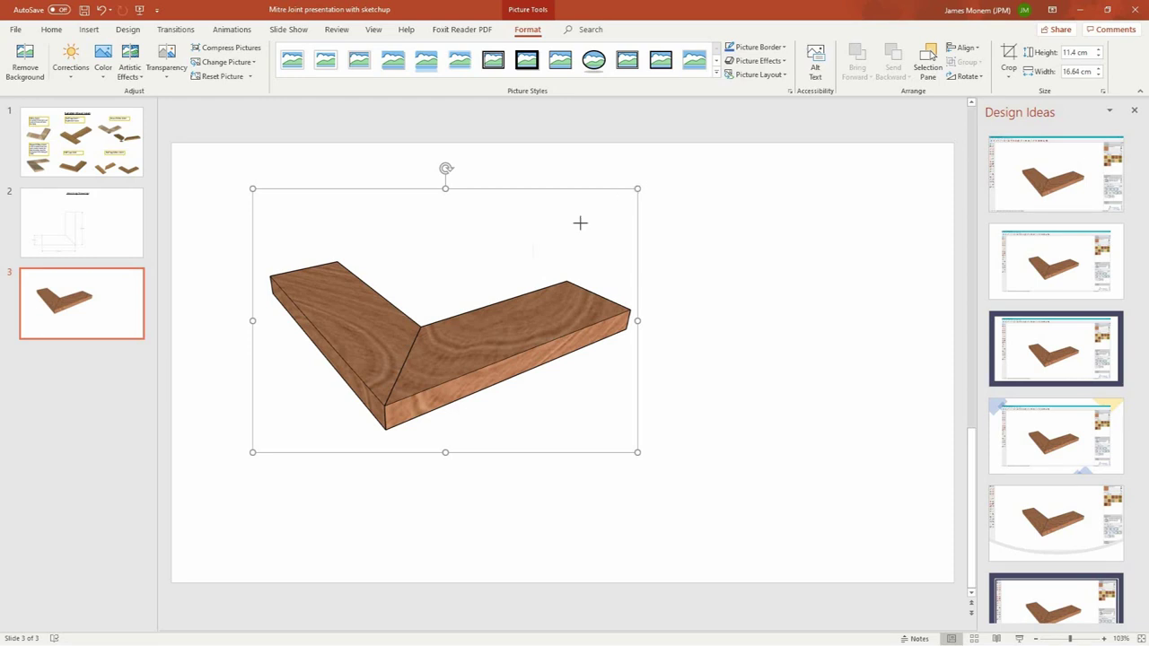
{"action": "left_click_drag", "start_coordinate": [580, 223], "coordinate": [499, 280]}
{"action": "left_click_drag", "start_coordinate": [325, 356], "coordinate": [262, 269]}
{"action": "left_click_drag", "start_coordinate": [452, 213], "coordinate": [427, 231]}
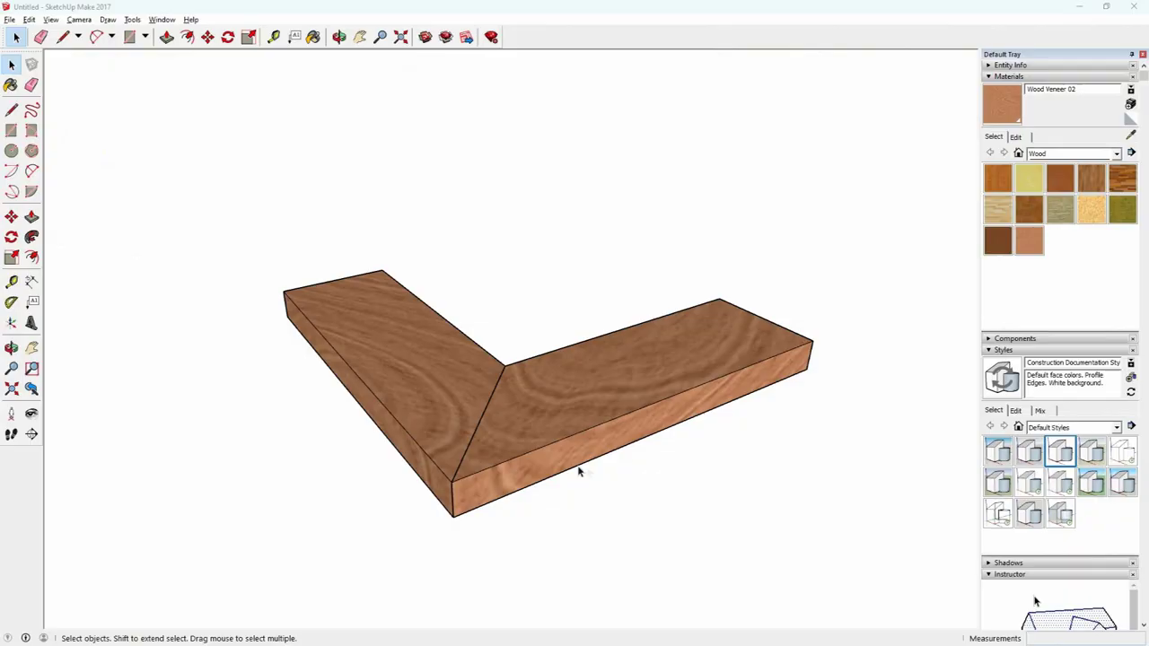
Step: Move the right-hand mitred board away from the left board and orbit to show the gap
{"action": "left_click", "coordinate": [549, 413]}
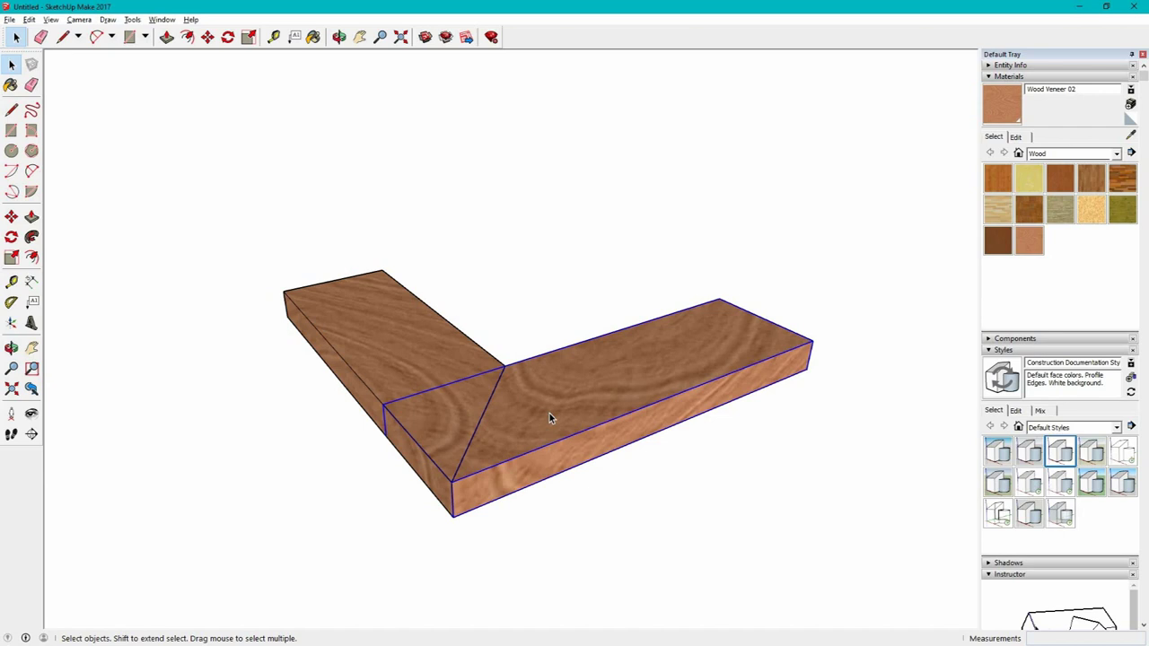
{"action": "left_click", "coordinate": [207, 36]}
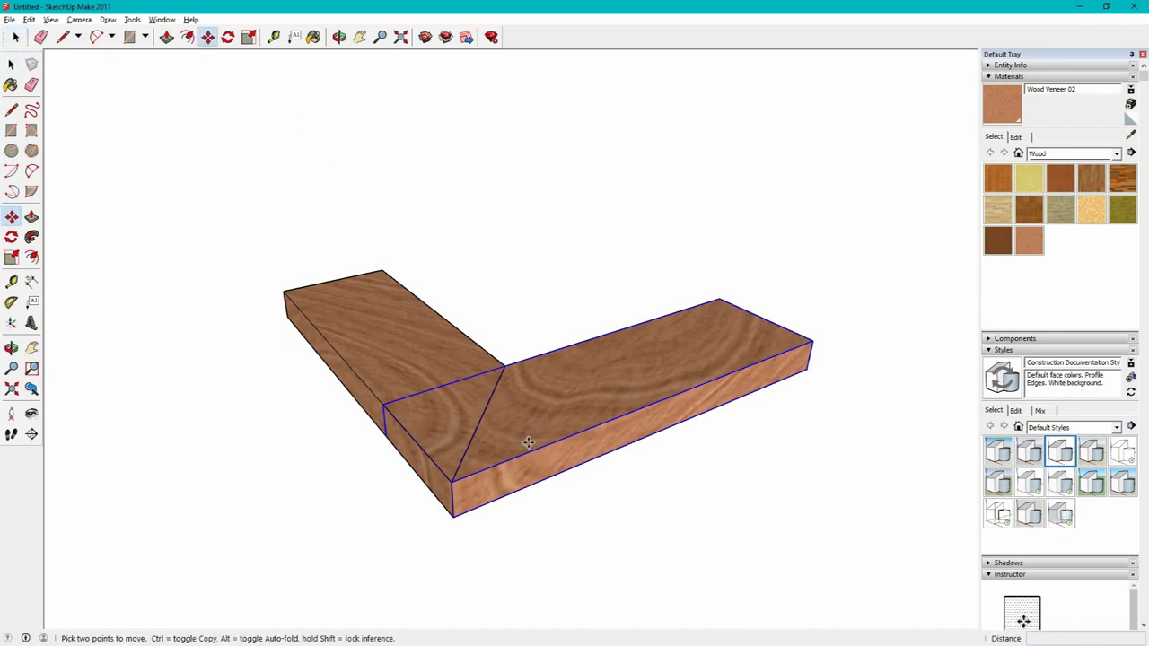
{"action": "left_click", "coordinate": [521, 456]}
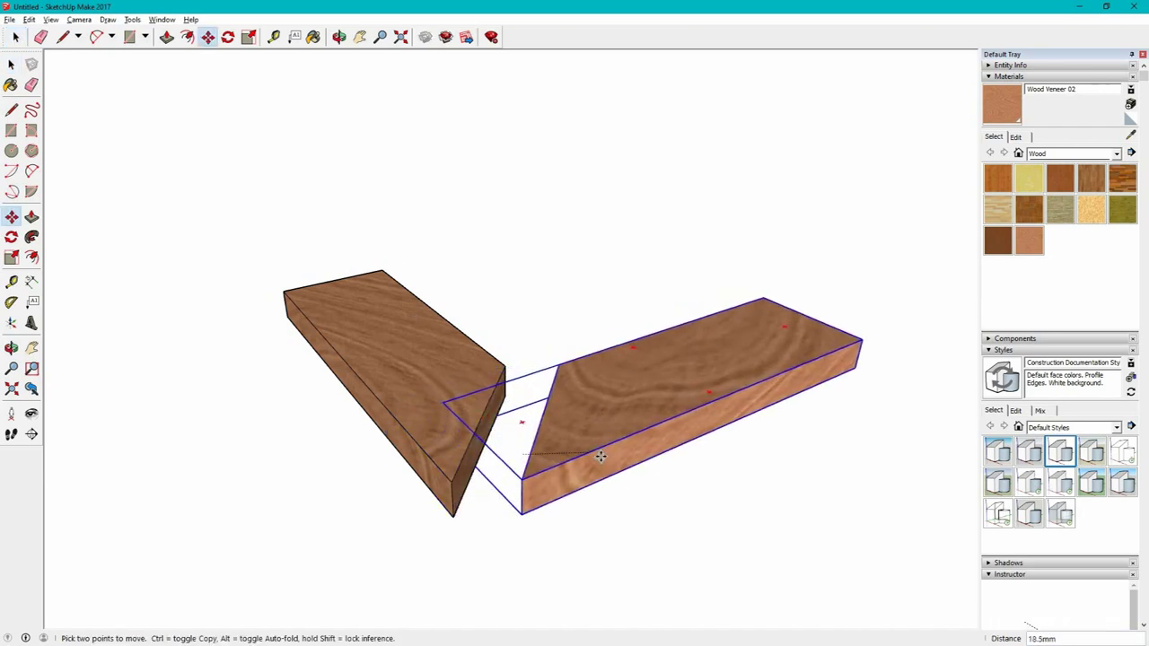
{"action": "left_click", "coordinate": [610, 468]}
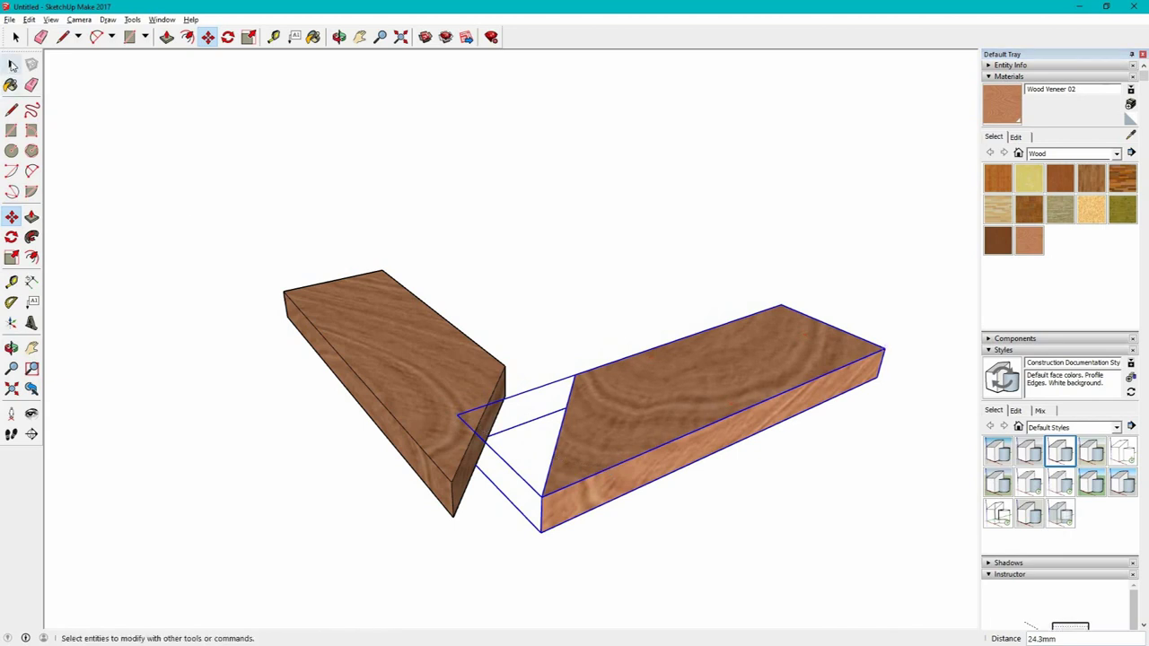
{"action": "left_click", "coordinate": [10, 65]}
{"action": "left_click", "coordinate": [557, 296]}
{"action": "middle_click_drag", "start_coordinate": [488, 414], "coordinate": [631, 413]}
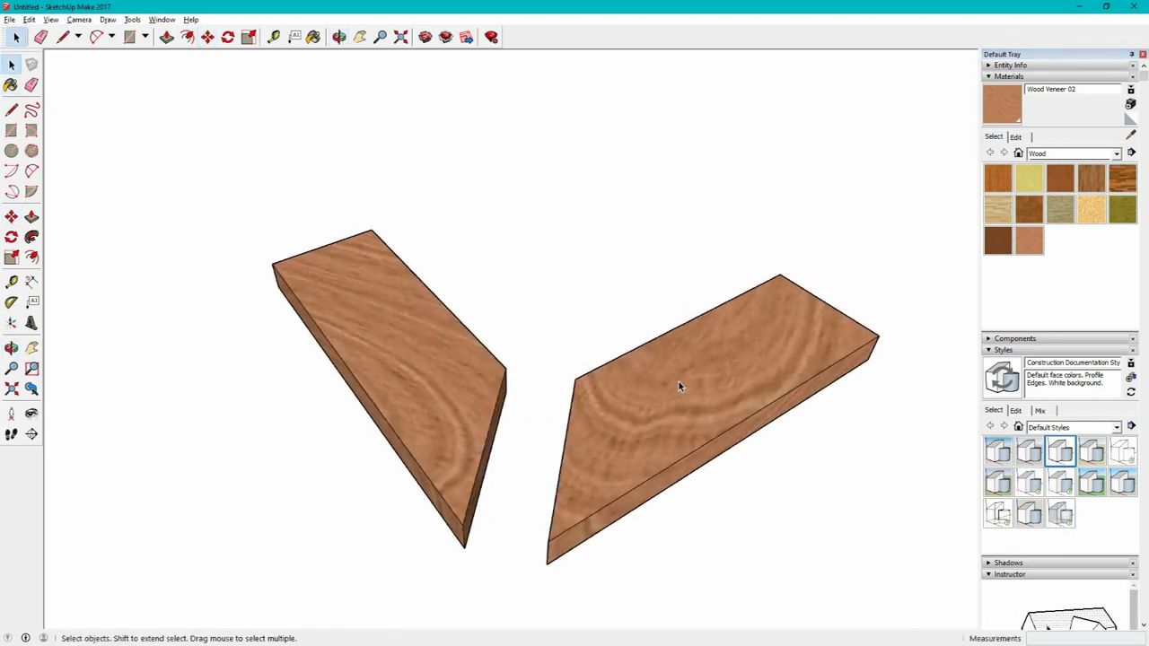
Step: Paste the separated-boards screenshot onto slide 3 and crop it to the two boards
{"action": "key", "text": "alt+Tab"}
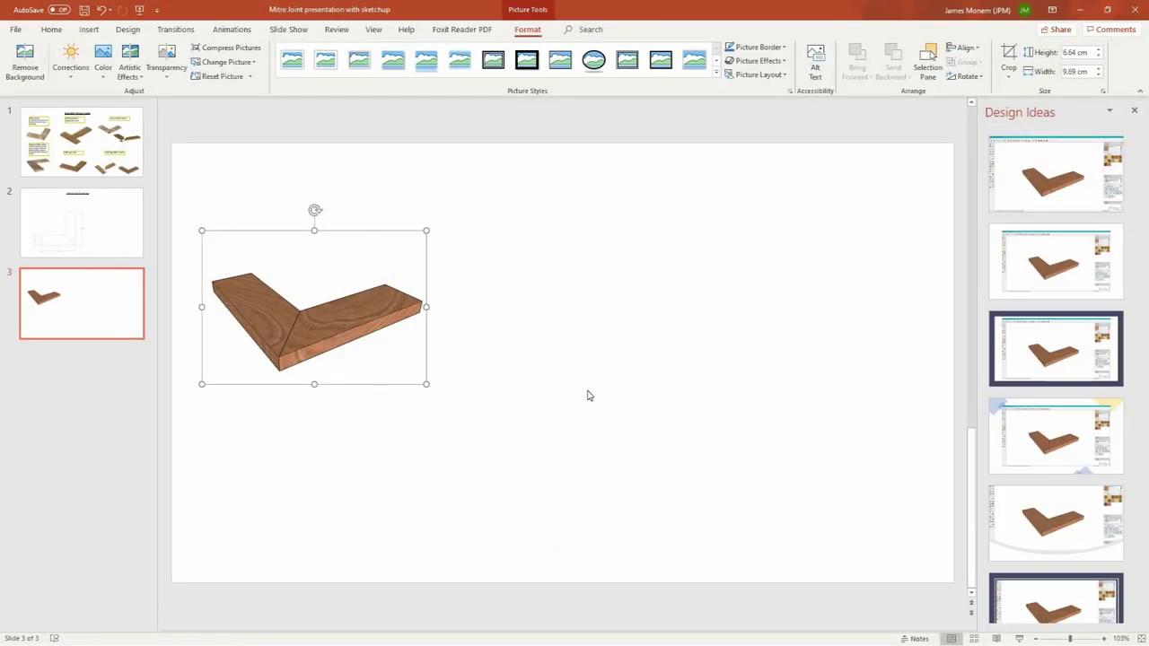
{"action": "left_click", "coordinate": [588, 395]}
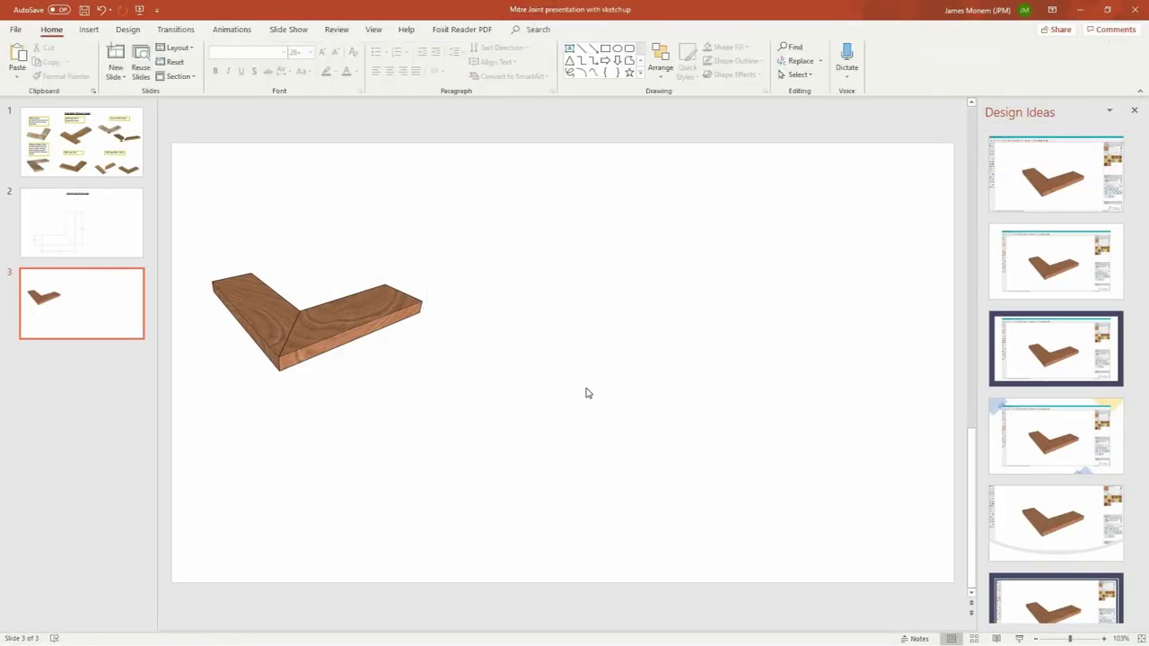
{"action": "key", "text": "ctrl+v"}
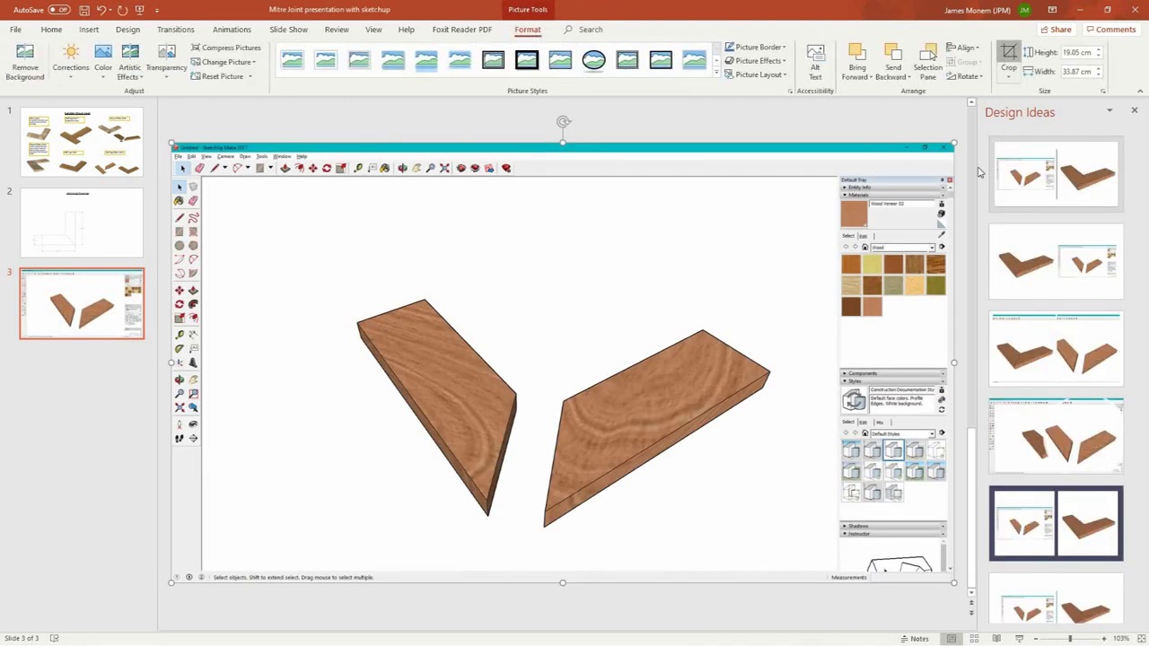
{"action": "left_click", "coordinate": [1008, 61]}
{"action": "left_click_drag", "start_coordinate": [948, 147], "coordinate": [787, 252]}
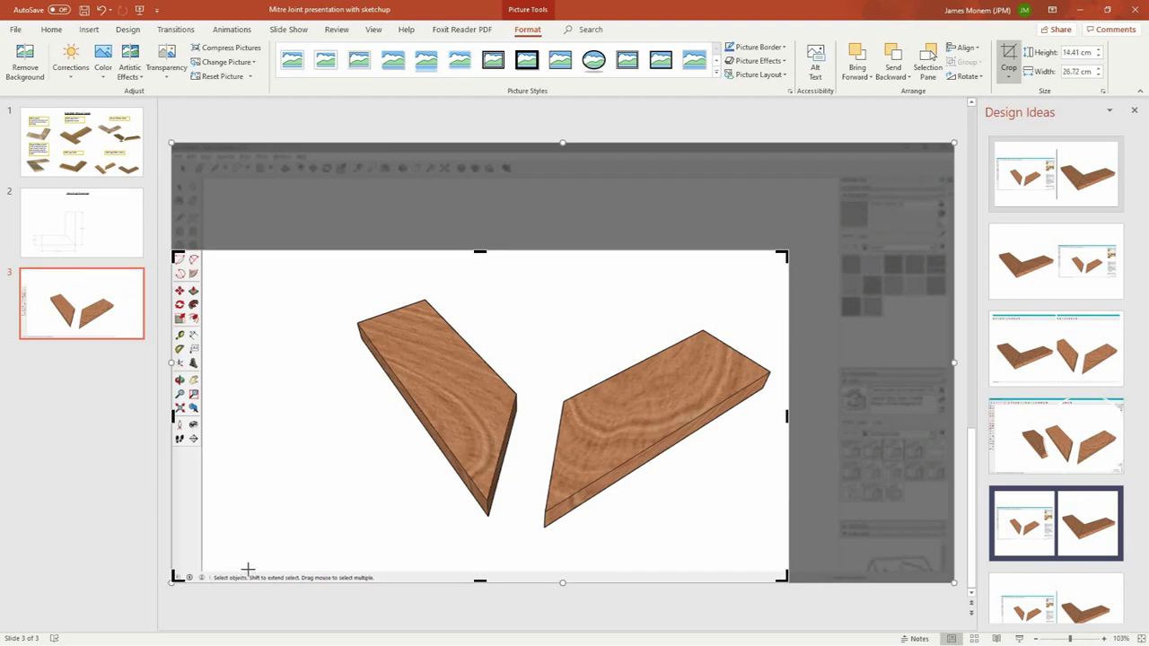
{"action": "left_click_drag", "start_coordinate": [248, 569], "coordinate": [343, 541]}
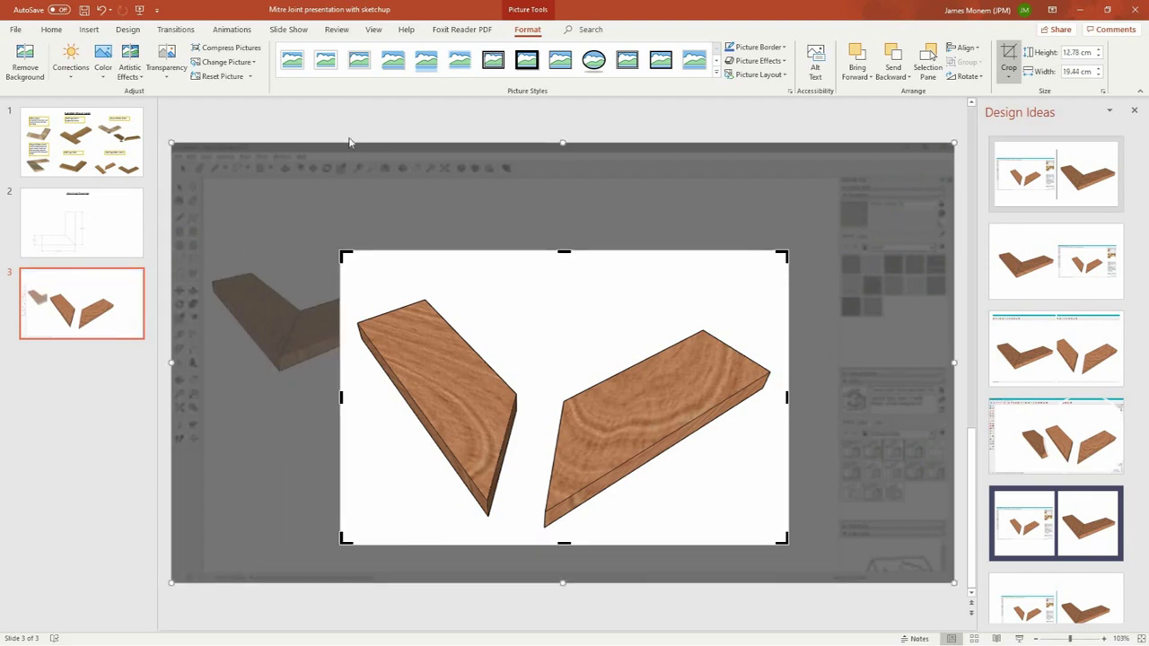
{"action": "left_click", "coordinate": [352, 121]}
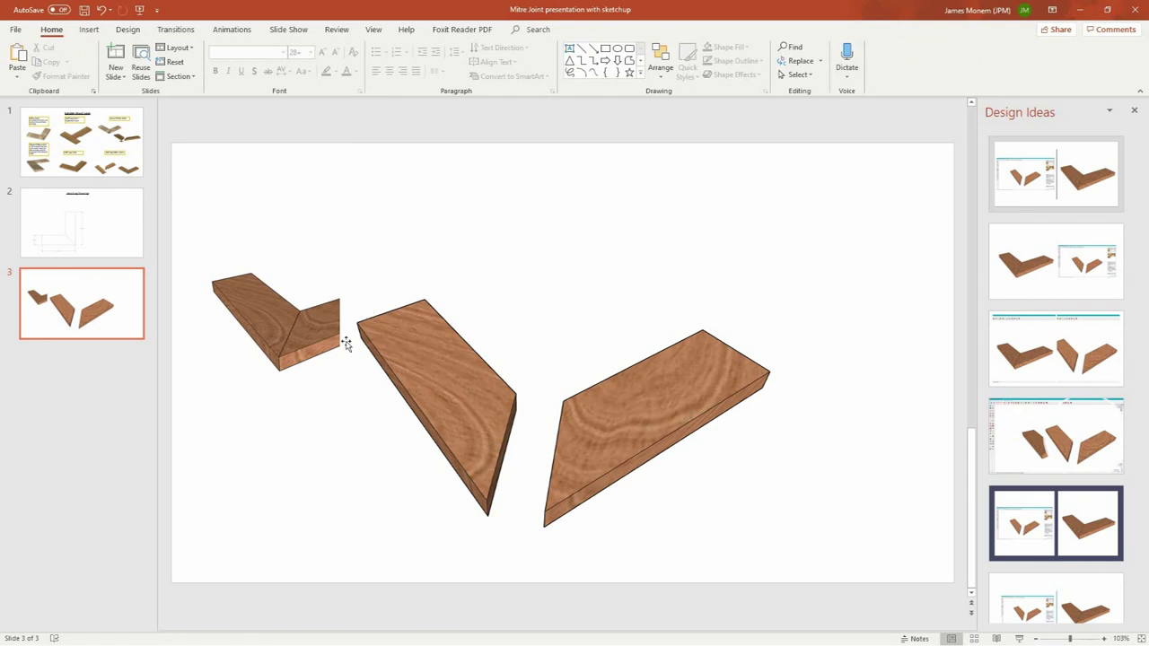
Step: Make the two-board picture's white background transparent, then shrink it and move it up
{"action": "left_click", "coordinate": [470, 386]}
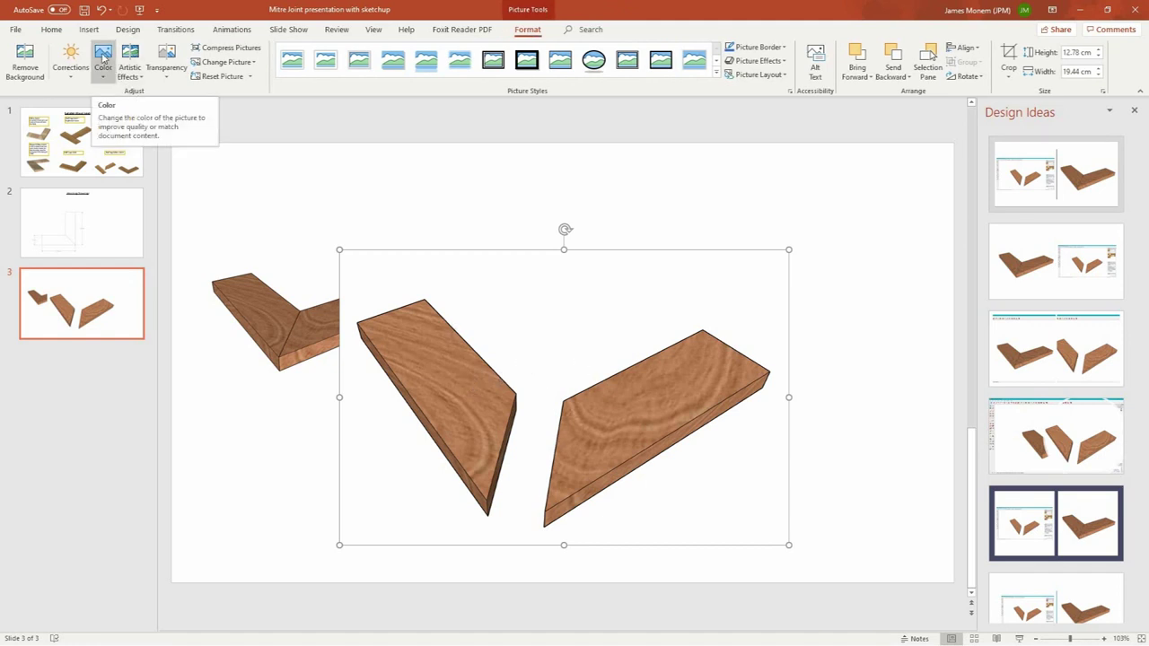
{"action": "left_click", "coordinate": [102, 59]}
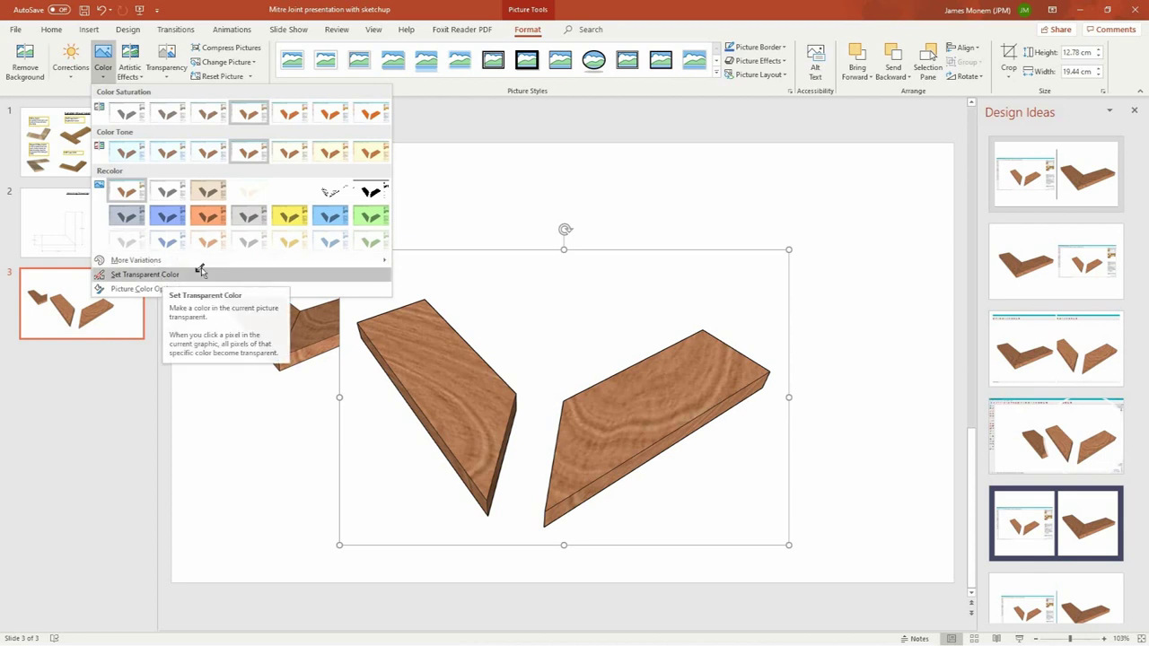
{"action": "left_click", "coordinate": [197, 276]}
{"action": "left_click", "coordinate": [558, 299]}
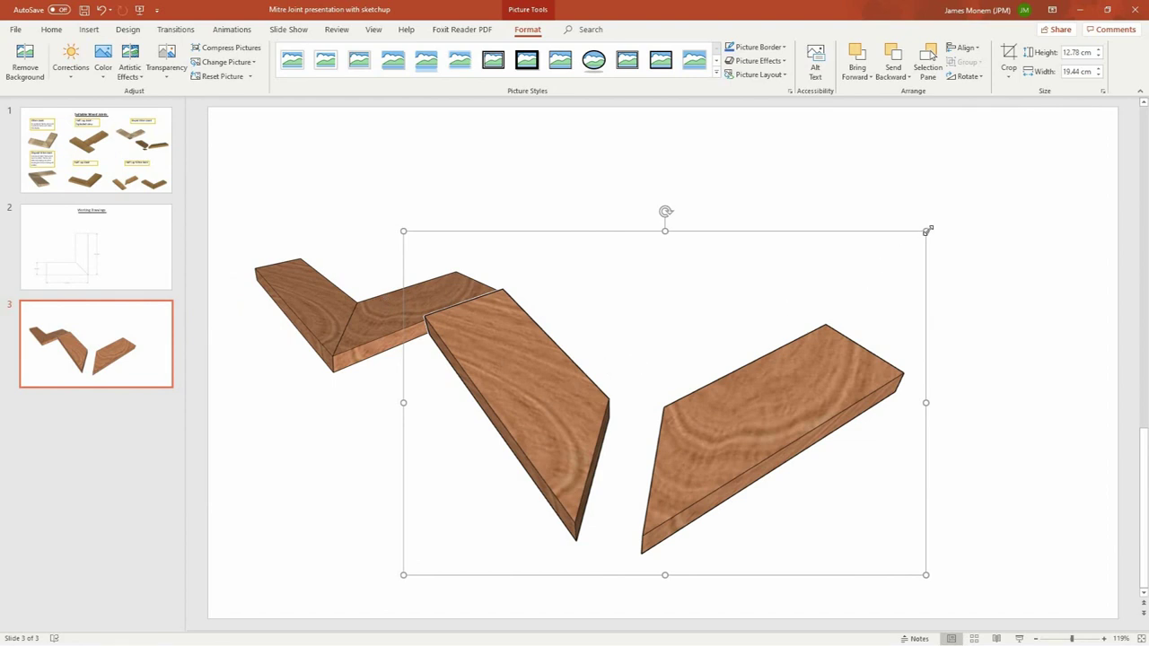
{"action": "left_click_drag", "start_coordinate": [927, 231], "coordinate": [600, 371]}
Step: Make the L-shaped joint picture's white background transparent, shrink it, and shift it down
{"action": "left_click", "coordinate": [347, 334]}
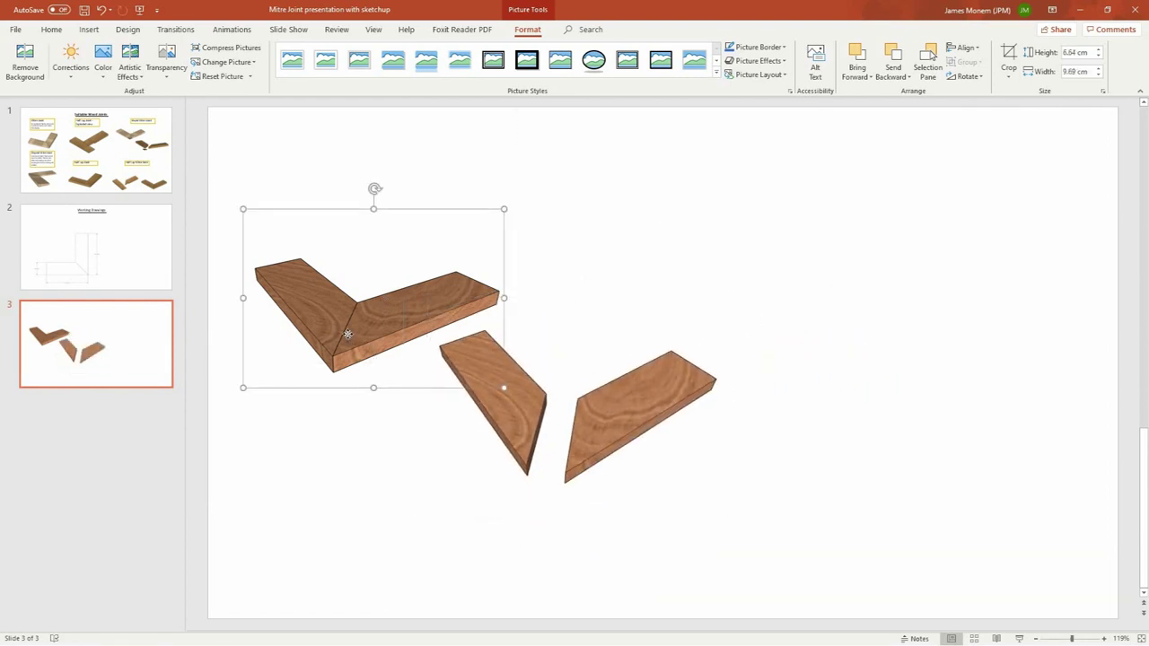
{"action": "left_click", "coordinate": [113, 77]}
{"action": "left_click", "coordinate": [136, 275]}
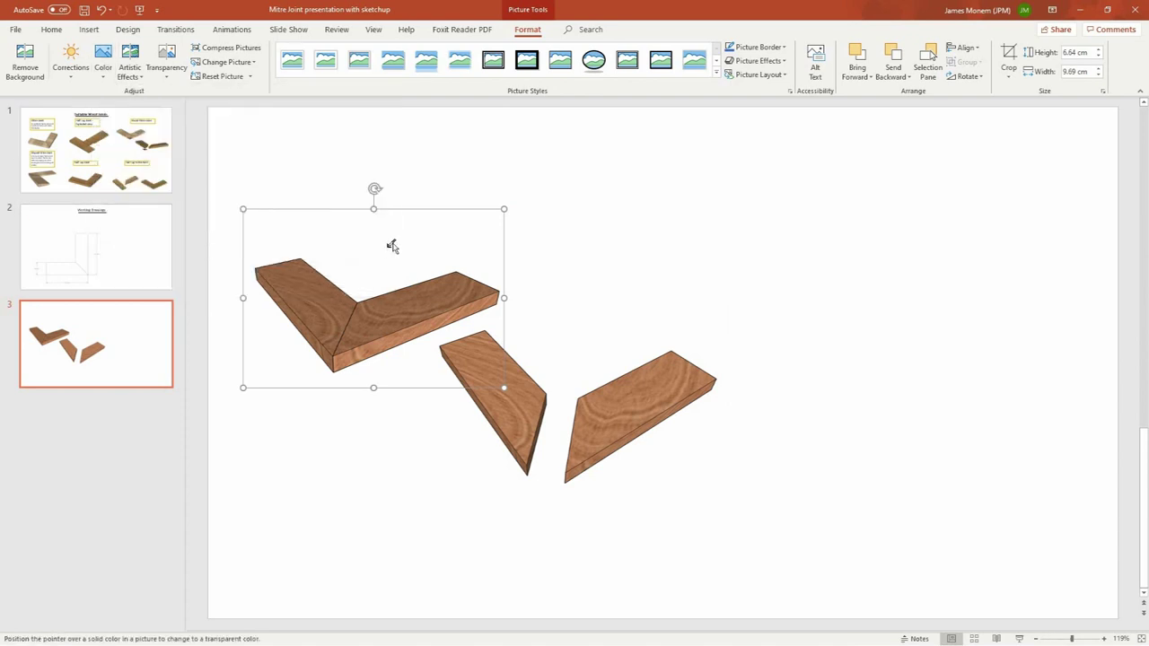
{"action": "left_click", "coordinate": [393, 246]}
{"action": "left_click_drag", "start_coordinate": [463, 234], "coordinate": [465, 239]}
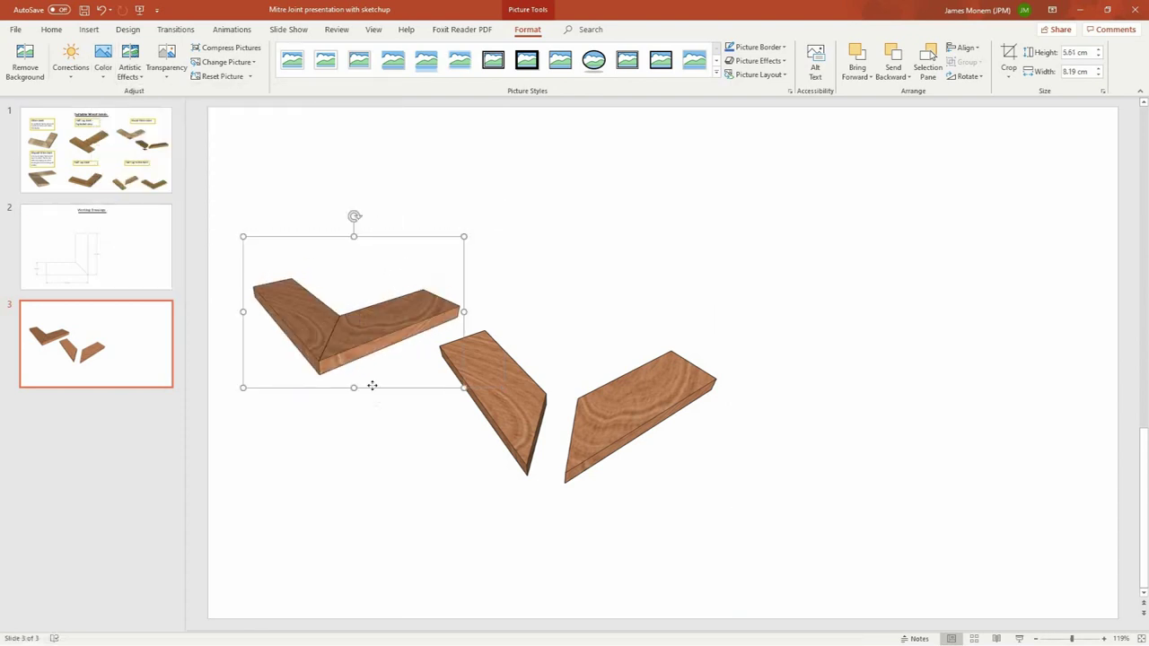
{"action": "left_click_drag", "start_coordinate": [354, 319], "coordinate": [377, 434]}
Step: Arrange the separated boards lower right of the assembled joint, then return to SketchUp
{"action": "left_click_drag", "start_coordinate": [568, 396], "coordinate": [667, 425]}
{"action": "left_click_drag", "start_coordinate": [341, 422], "coordinate": [317, 283]}
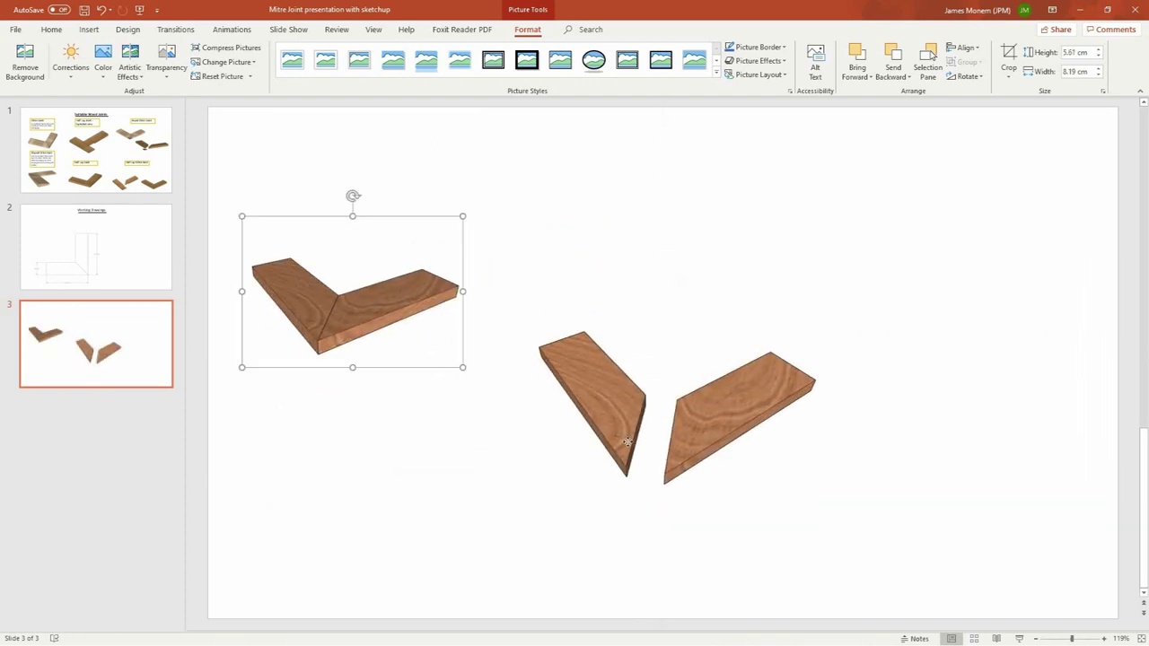
{"action": "left_click_drag", "start_coordinate": [647, 445], "coordinate": [614, 448]}
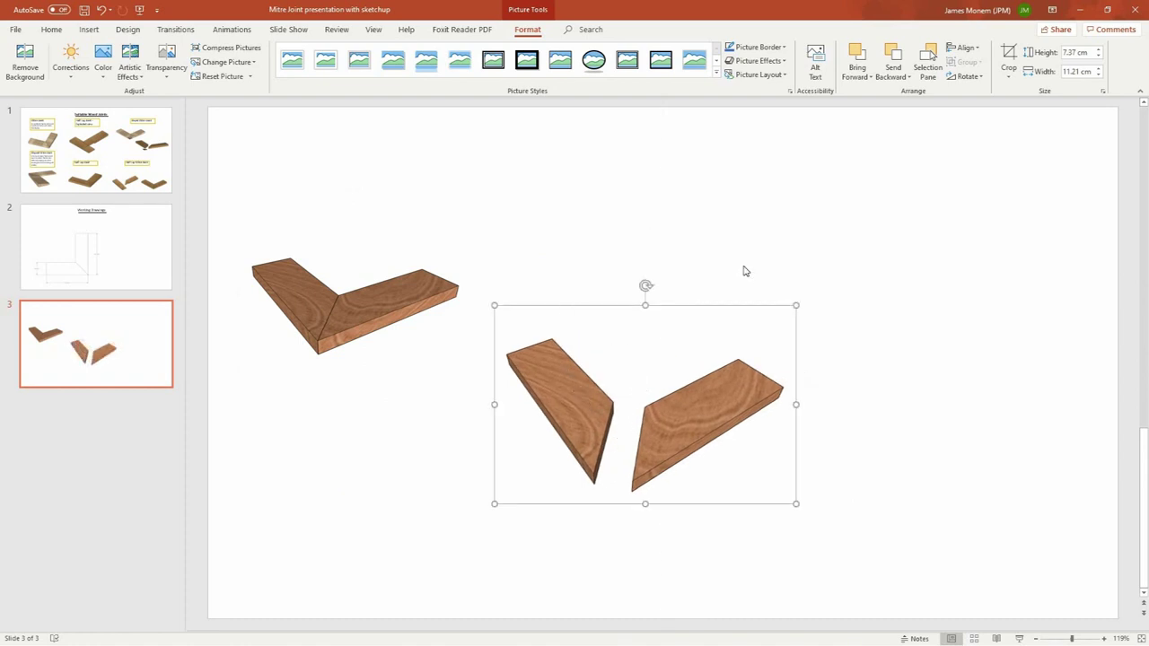
{"action": "key", "text": "alt+Tab"}
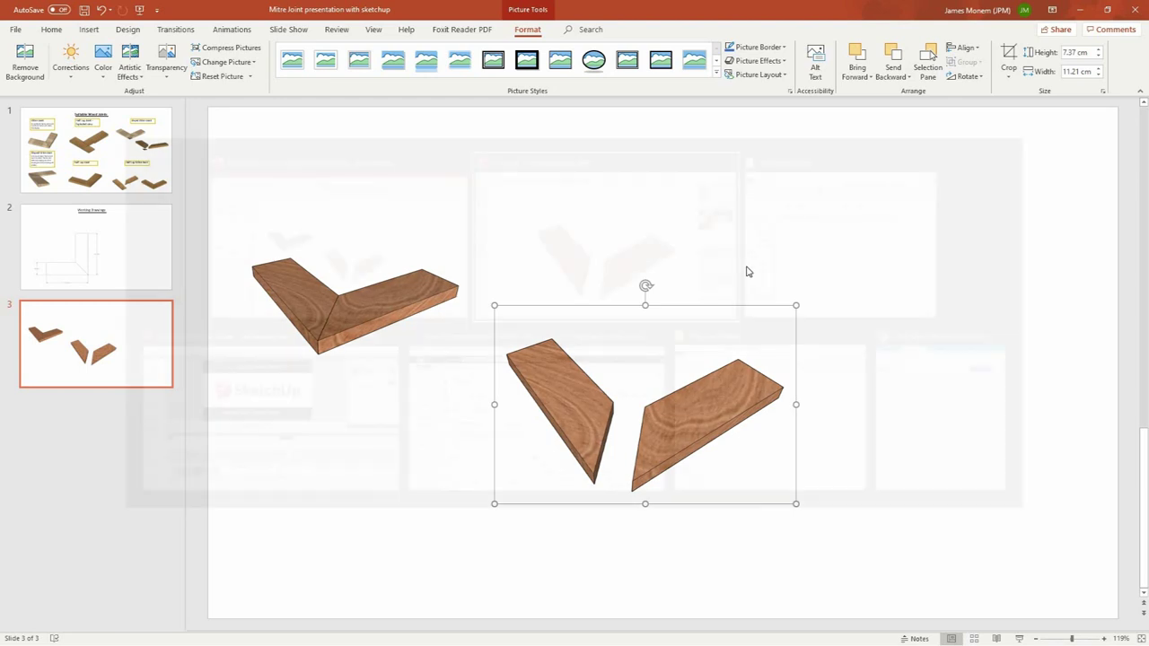